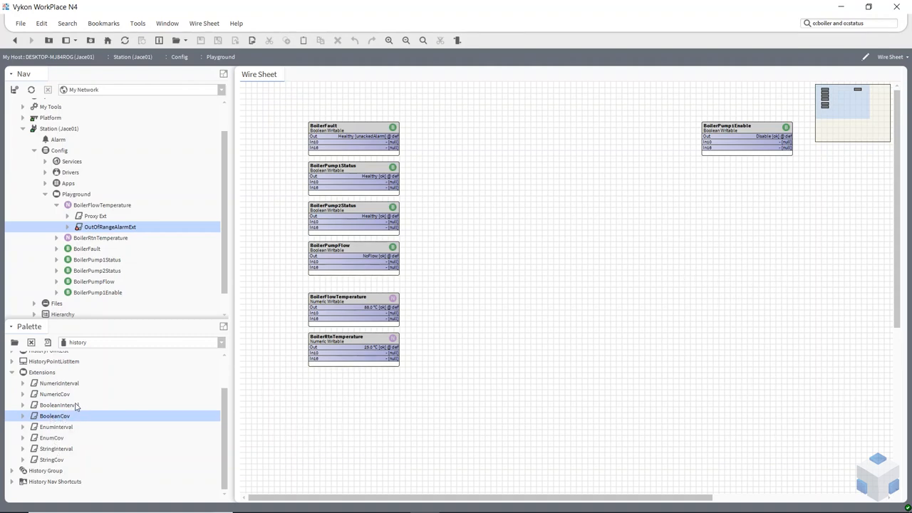
# Add a NumericInterval history extension to the BoilerFlowTemperature point, keeping its default name
pyautogui.click(95, 206)
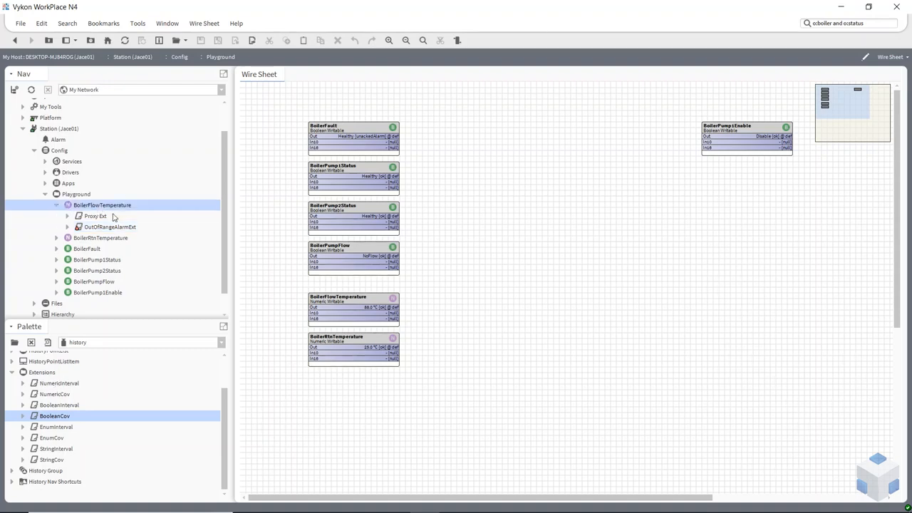
pyautogui.click(54, 384)
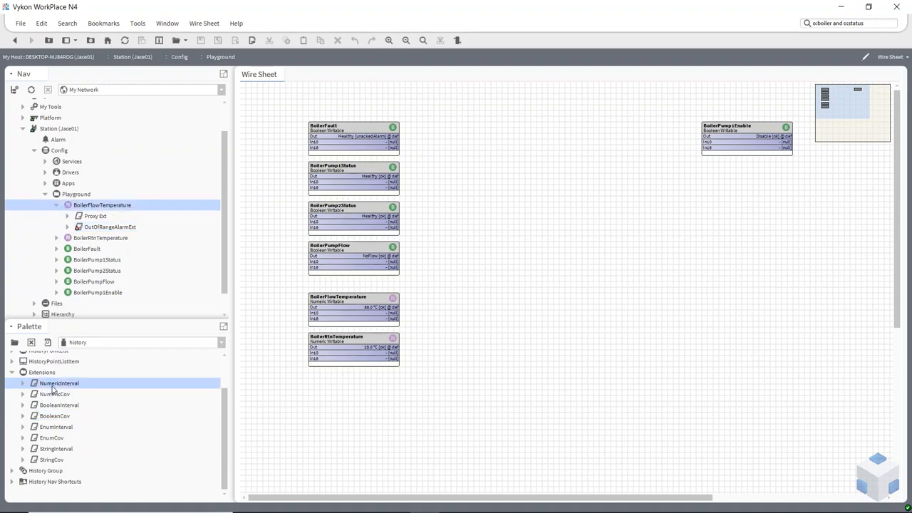
pyautogui.moveTo(53, 389); pyautogui.dragTo(109, 207)
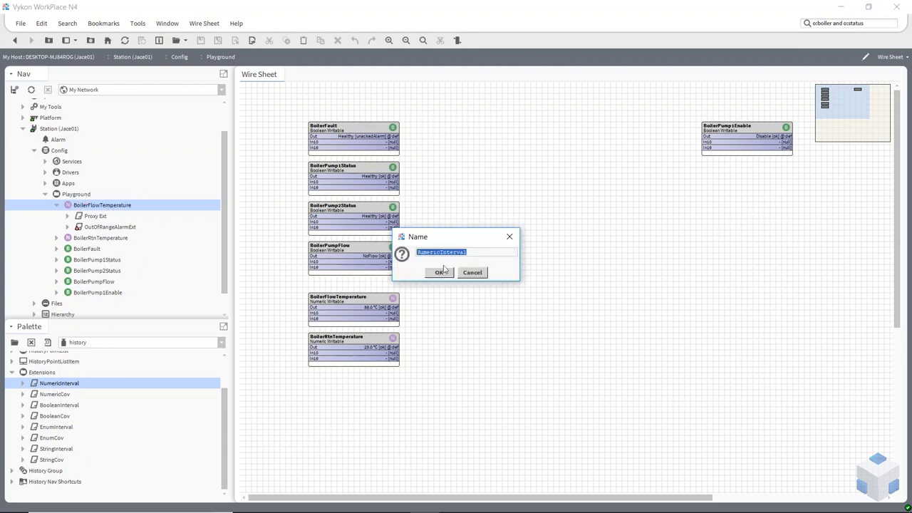
pyautogui.click(441, 272)
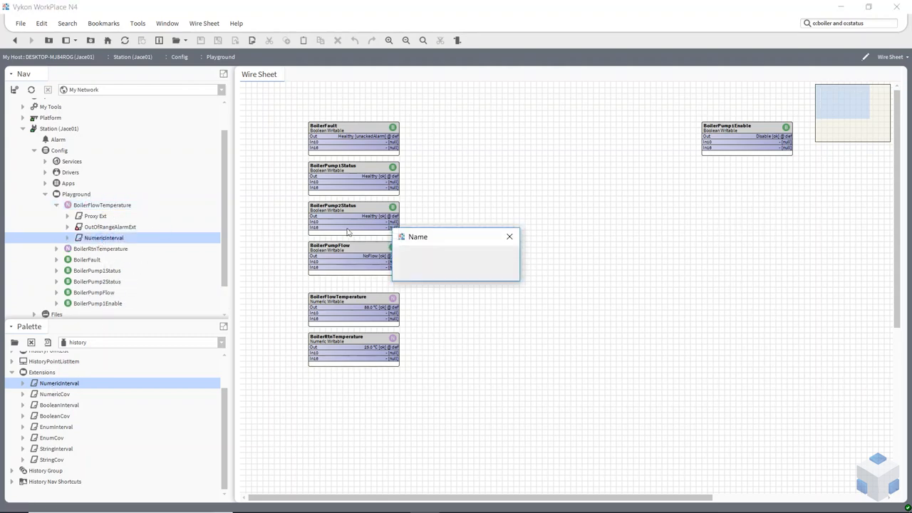
pyautogui.click(468, 272)
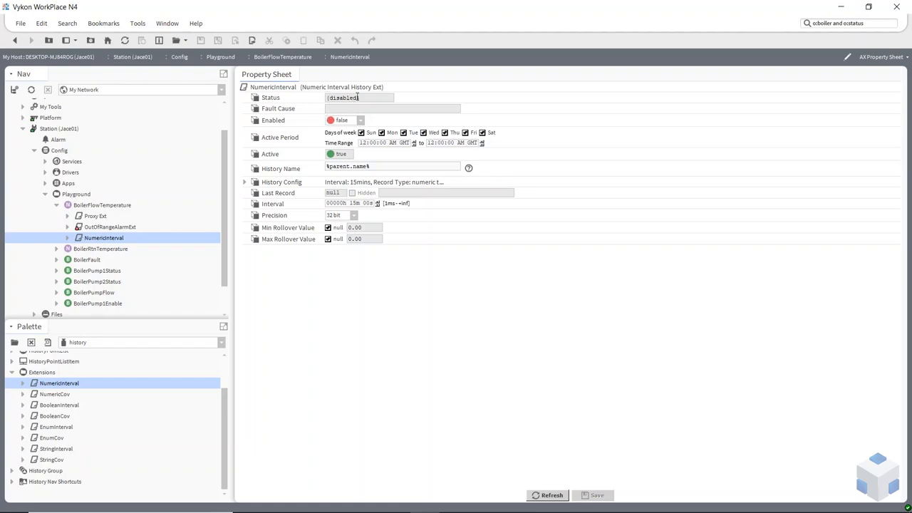
# Reuse the OutOfRangeAlarmExt source name format for BoilerFlowTemperature's NumericInterval, saving its History Name as %parent.parent.displayName%_%parent.displayName%
pyautogui.click(100, 228)
pyautogui.scroll(4, 352, 233)
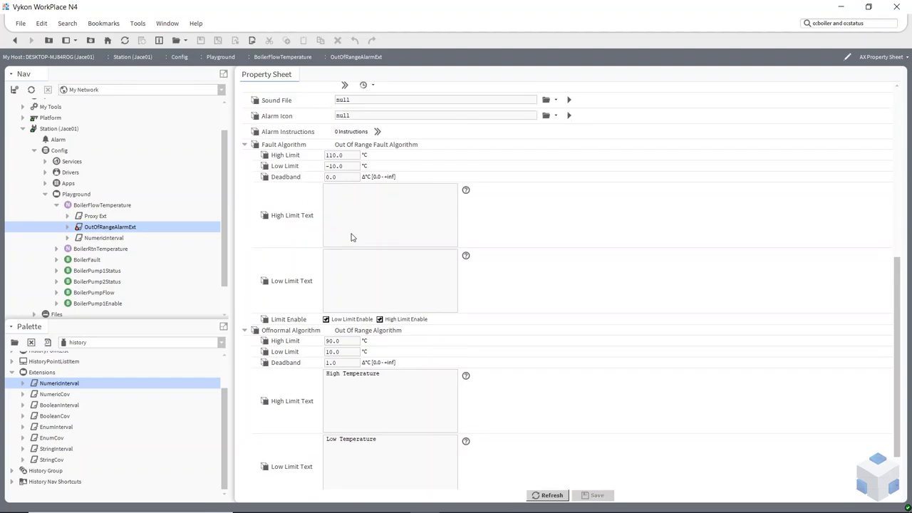
pyautogui.scroll(3, 356, 230)
pyautogui.moveTo(335, 197); pyautogui.dragTo(547, 205)
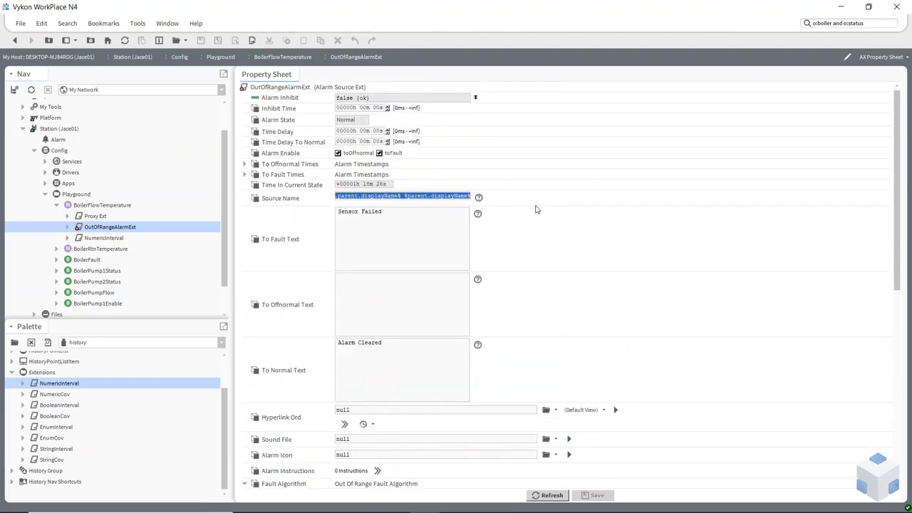
pyautogui.doubleClick(101, 239)
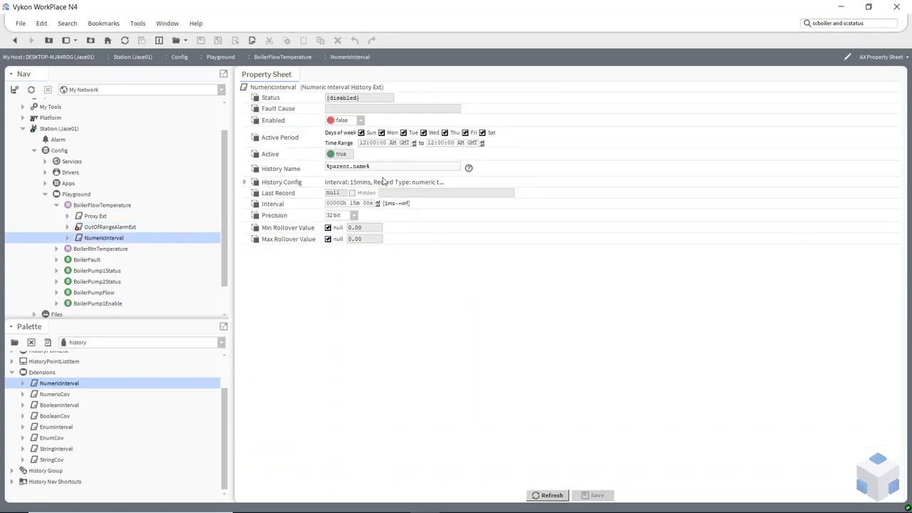
pyautogui.moveTo(378, 168); pyautogui.dragTo(297, 176)
pyautogui.write('%parent.displayName%_%parent.displayName%')
pyautogui.click(598, 495)
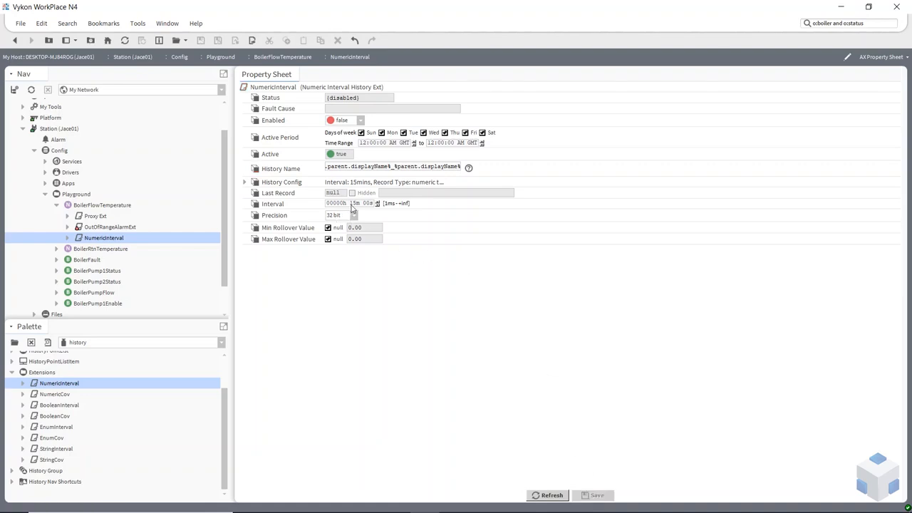
# Enable BoilerFlowTemperature's NumericInterval history extension by setting Enabled to true, and save it
pyautogui.click(358, 120)
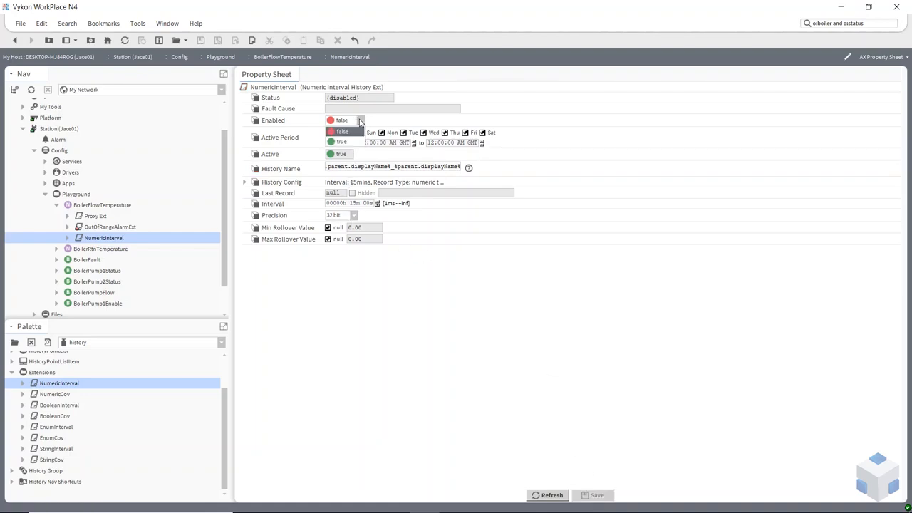
pyautogui.click(346, 141)
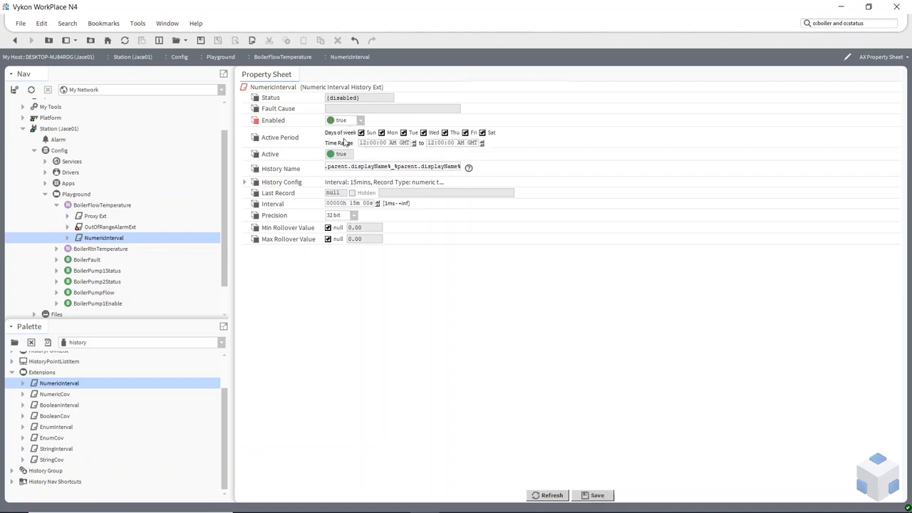
pyautogui.click(597, 496)
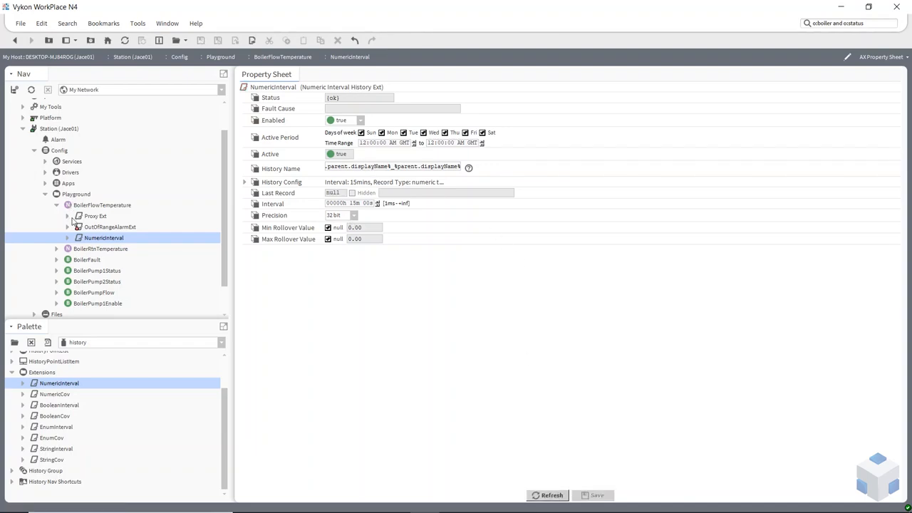
# Check the station's Jace01 history list for the Playground_BoilerFlowTemperature history
pyautogui.scroll(-1, 72, 221)
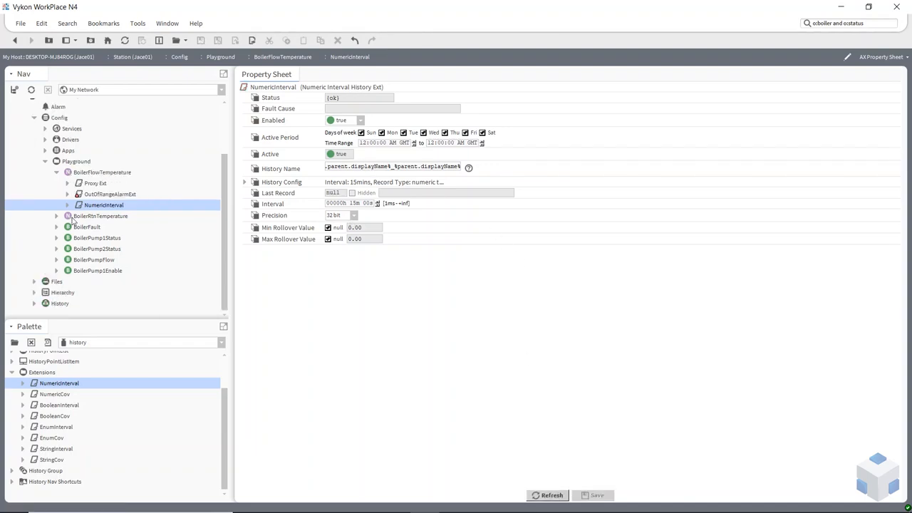
pyautogui.click(34, 303)
pyautogui.scroll(-1, 51, 302)
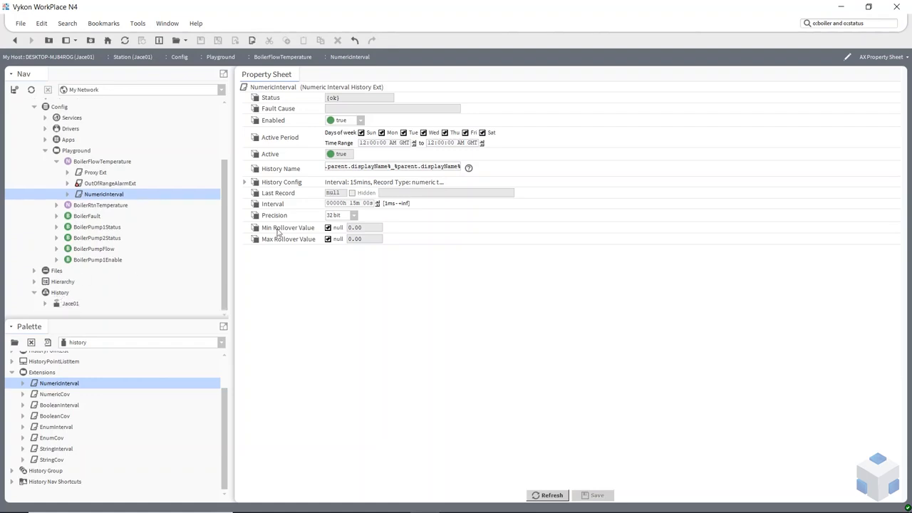
pyautogui.click(46, 304)
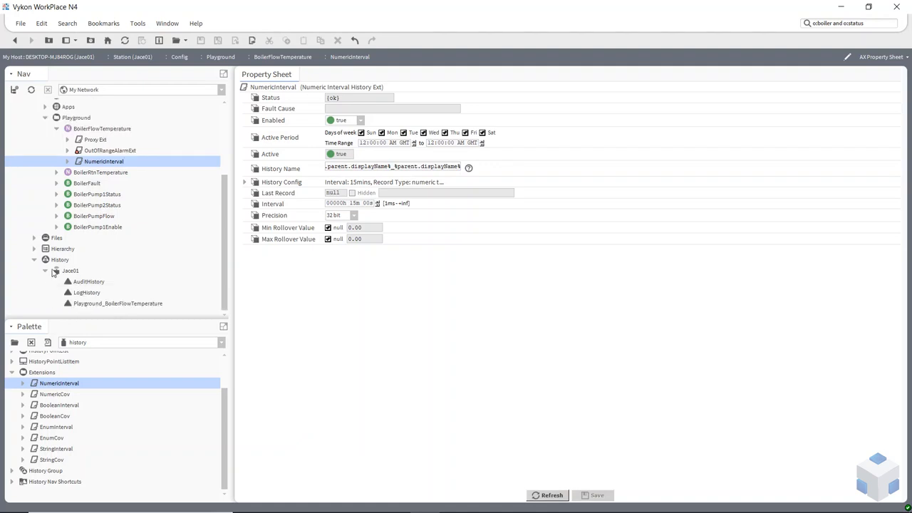
pyautogui.click(96, 306)
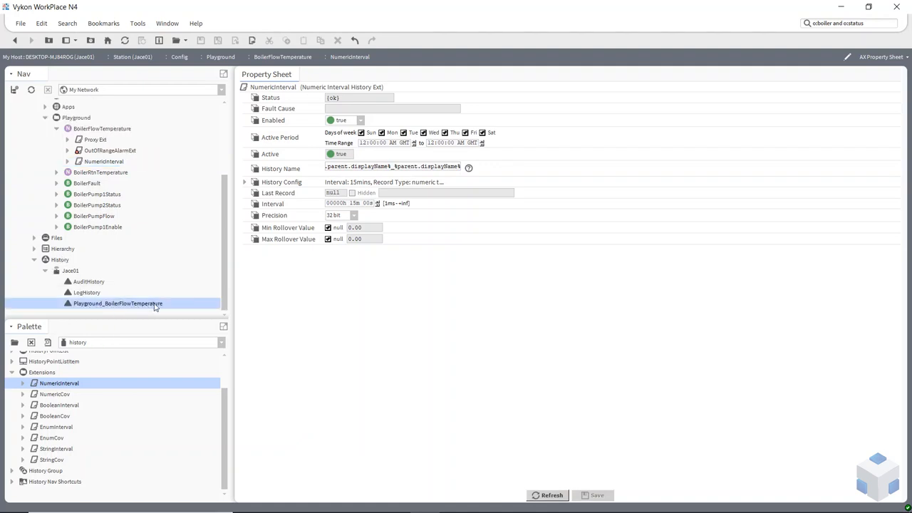
# Copy the configured NumericInterval extension from BoilerFlowTemperature onto BoilerRtnTemperature, keeping its name, and expand that point
pyautogui.click(114, 162)
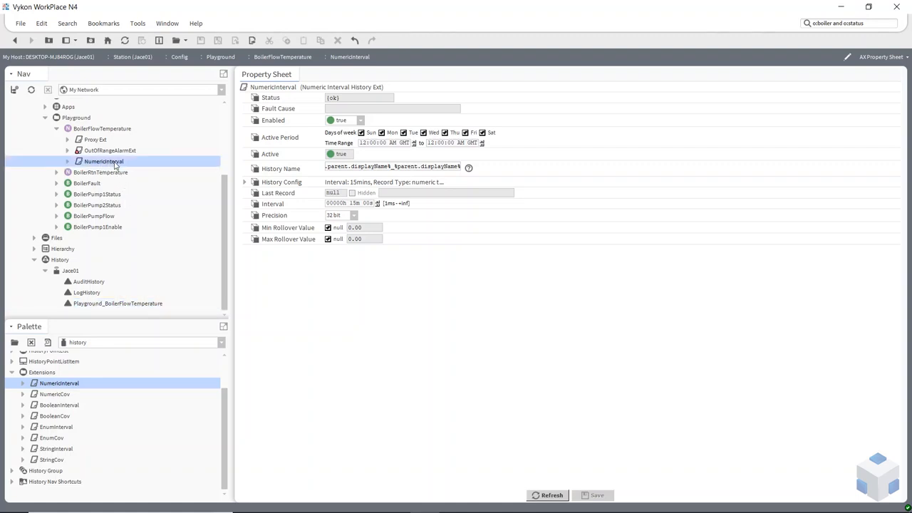
pyautogui.moveTo(115, 165); pyautogui.dragTo(96, 177)
pyautogui.click(439, 274)
pyautogui.click(56, 173)
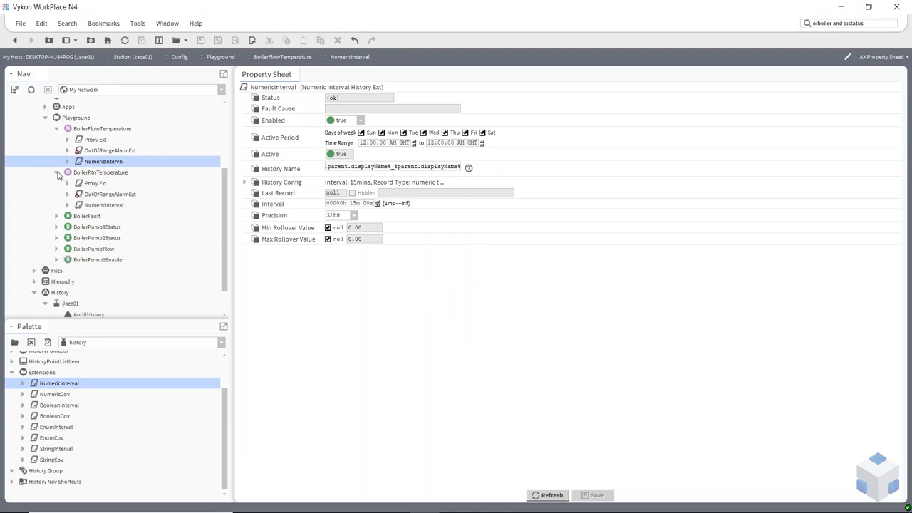
# Set Enabled to true on BoilerRtnTemperature's NumericInterval extension and save it
pyautogui.click(104, 205)
pyautogui.click(361, 121)
pyautogui.click(343, 142)
pyautogui.click(596, 495)
# Add a BooleanCov history extension to the BoilerFault point with its default name, and expand the point
pyautogui.scroll(1, 81, 249)
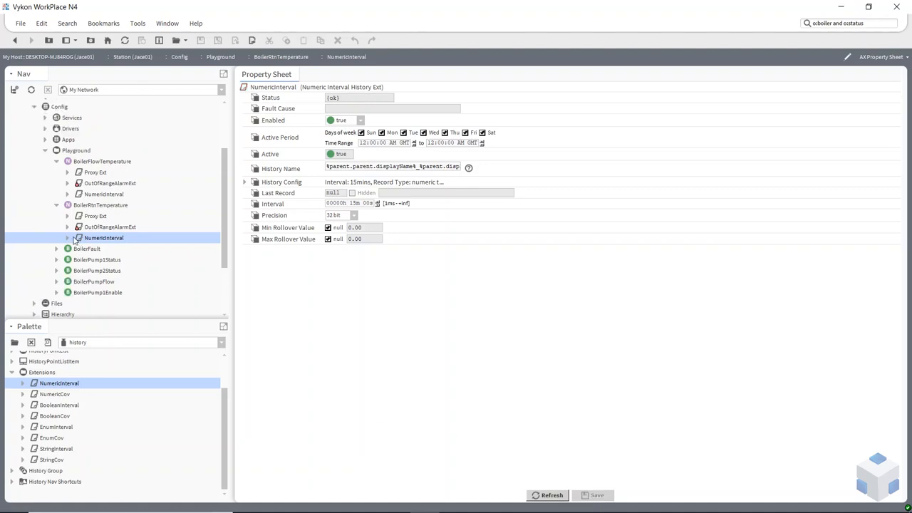
pyautogui.scroll(-1, 68, 243)
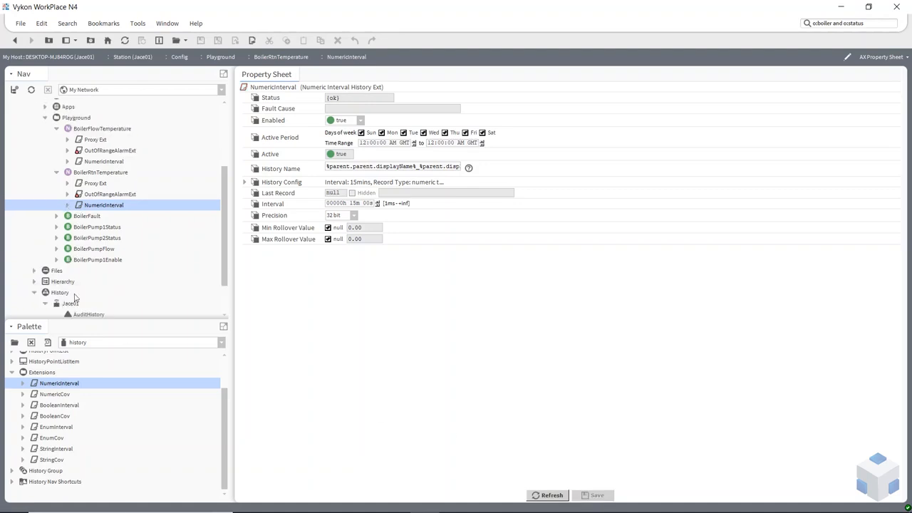
pyautogui.click(52, 396)
pyautogui.click(49, 418)
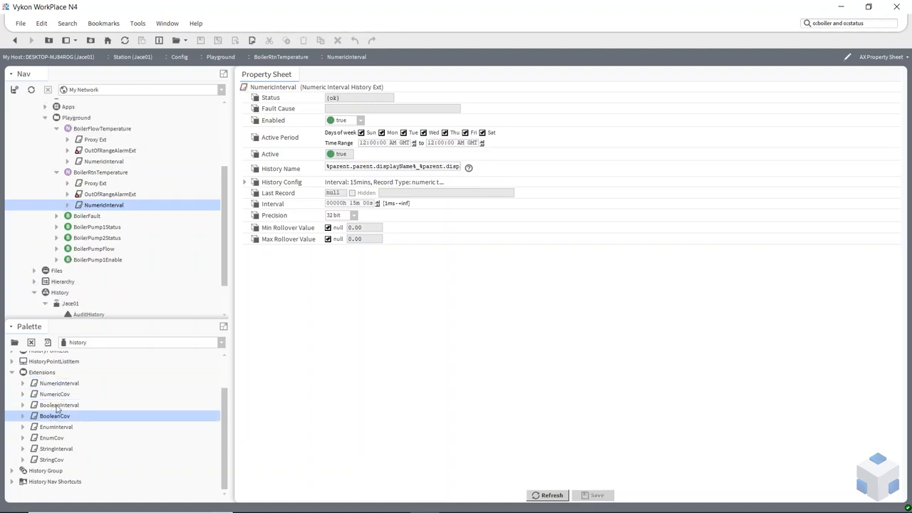
pyautogui.click(57, 406)
pyautogui.moveTo(55, 420); pyautogui.dragTo(89, 223)
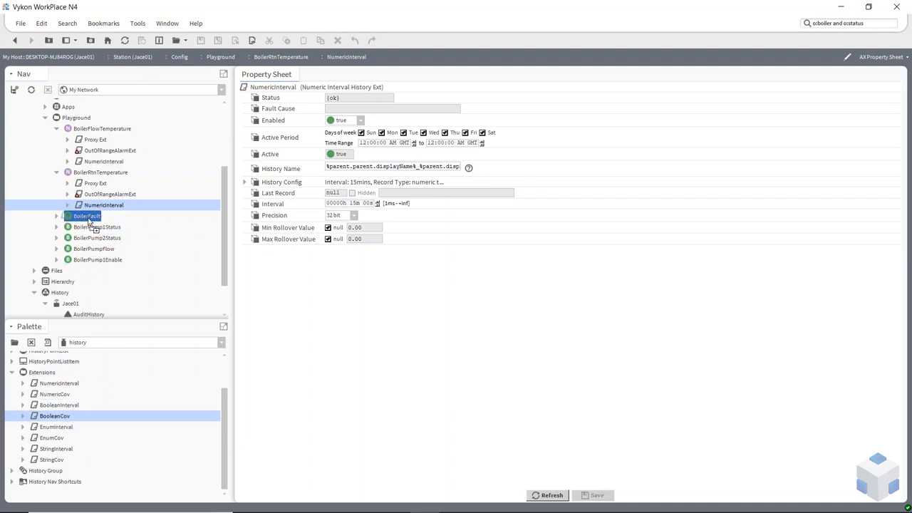
pyautogui.moveTo(89, 223); pyautogui.dragTo(91, 223)
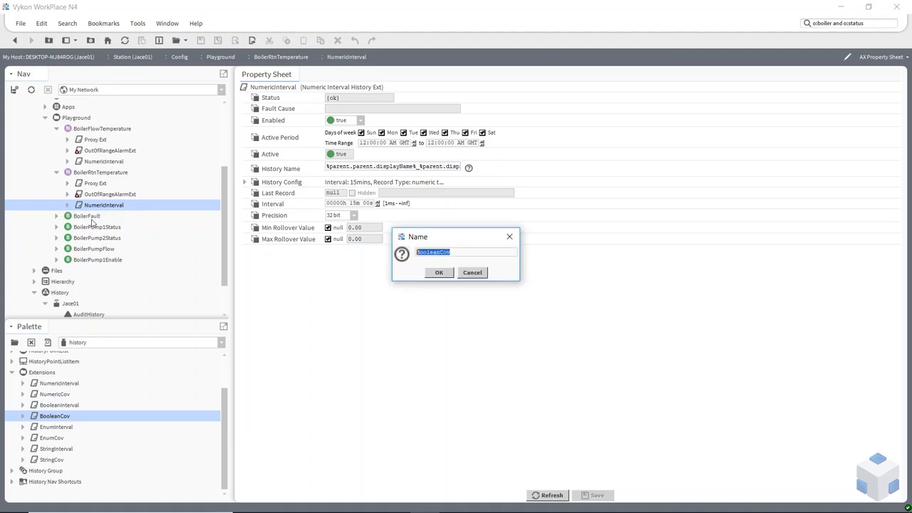
pyautogui.click(439, 273)
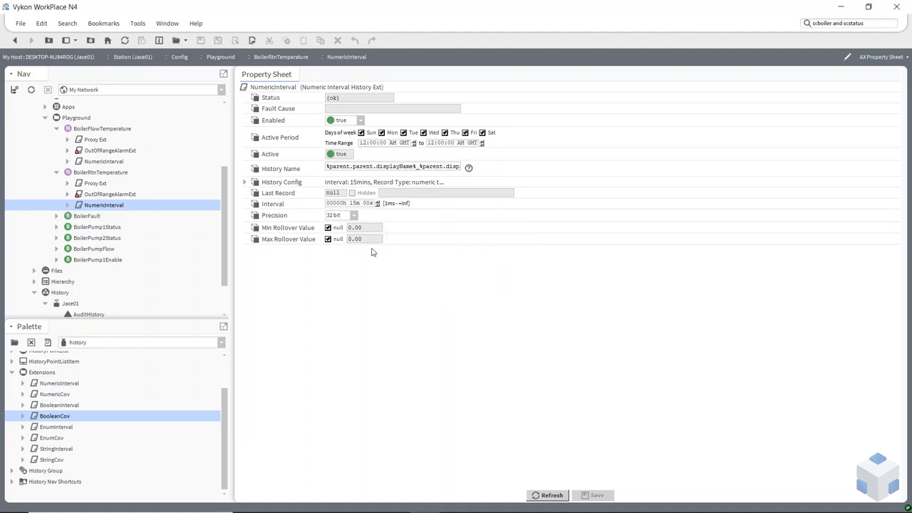
pyautogui.click(57, 216)
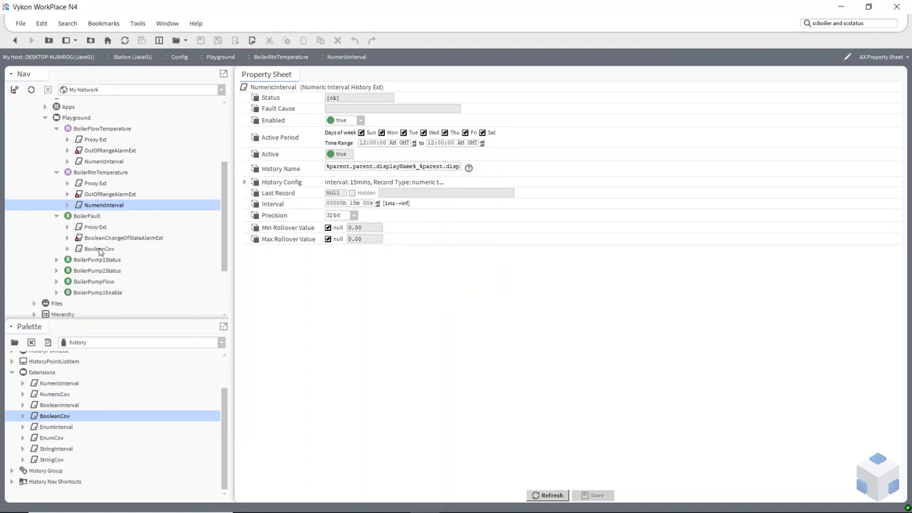
# Set BoilerFault's BooleanCov History Name to %parent.parent.displayName%_%parent.displayName%, set Enabled to true, and save
pyautogui.click(101, 249)
pyautogui.moveTo(370, 170); pyautogui.dragTo(293, 171)
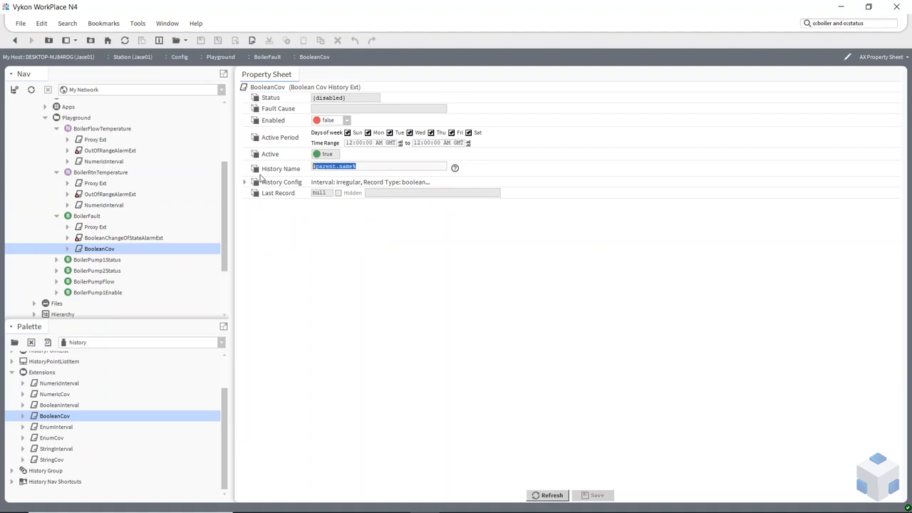
pyautogui.write('%parent.displayName%_%parent.displayName%')
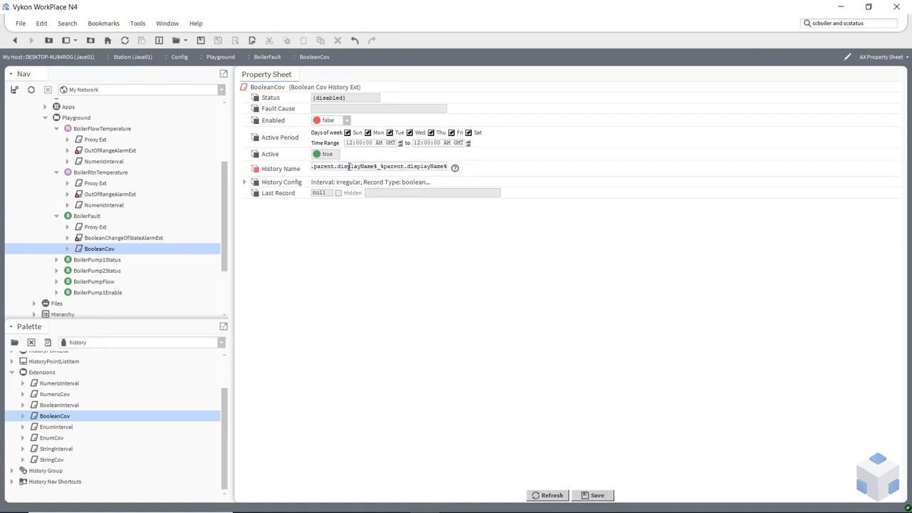
pyautogui.click(346, 121)
pyautogui.click(331, 143)
pyautogui.click(593, 495)
pyautogui.click(548, 499)
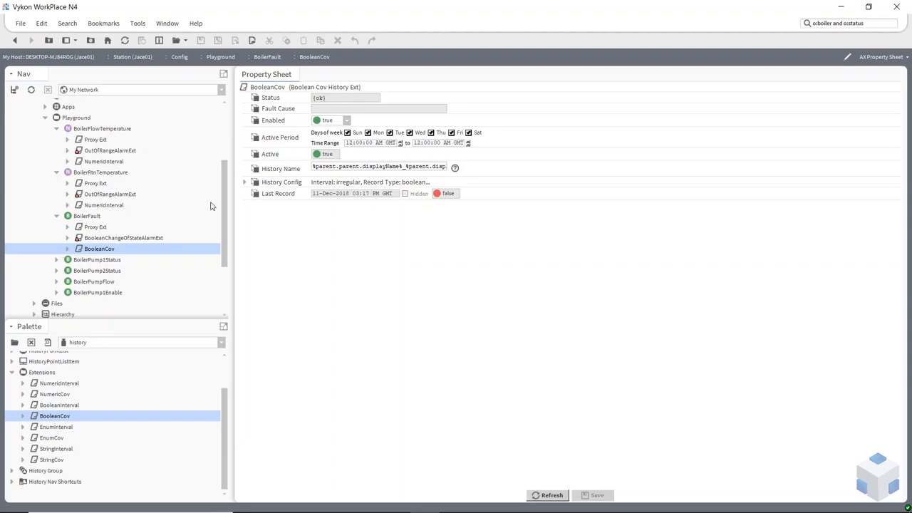
# Set the BoilerFault point's value to Fault to trigger a change-of-value record
pyautogui.rightClick(83, 219)
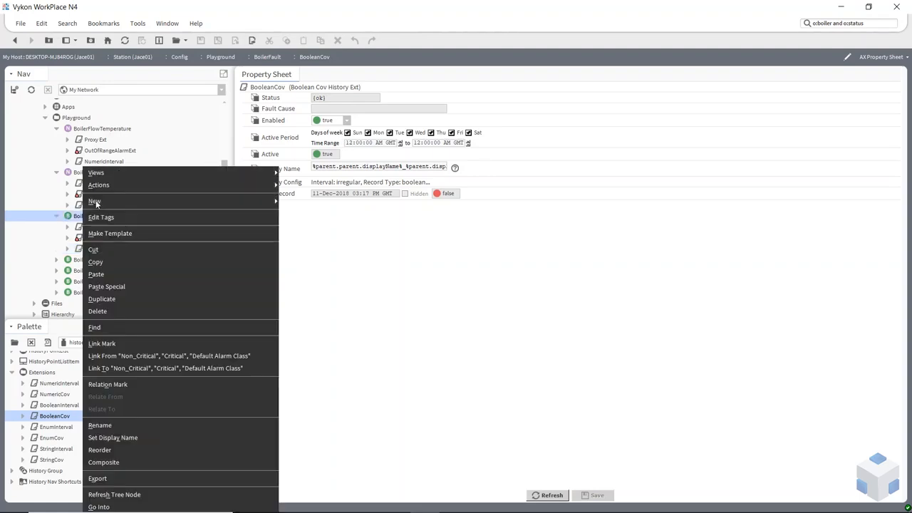
pyautogui.moveTo(244, 186)
pyautogui.click(306, 259)
pyautogui.click(456, 256)
pyautogui.click(450, 279)
pyautogui.click(435, 271)
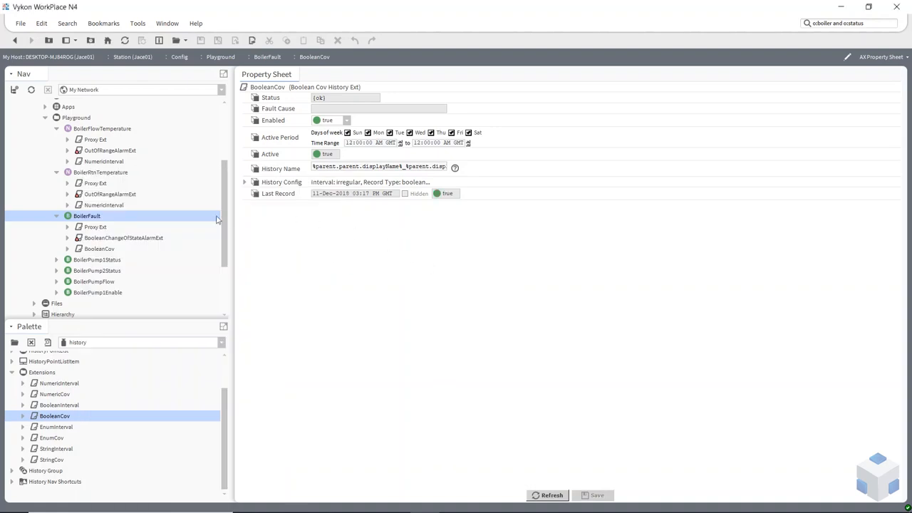
# Set the BoilerFault point's value back to Healthy
pyautogui.rightClick(94, 219)
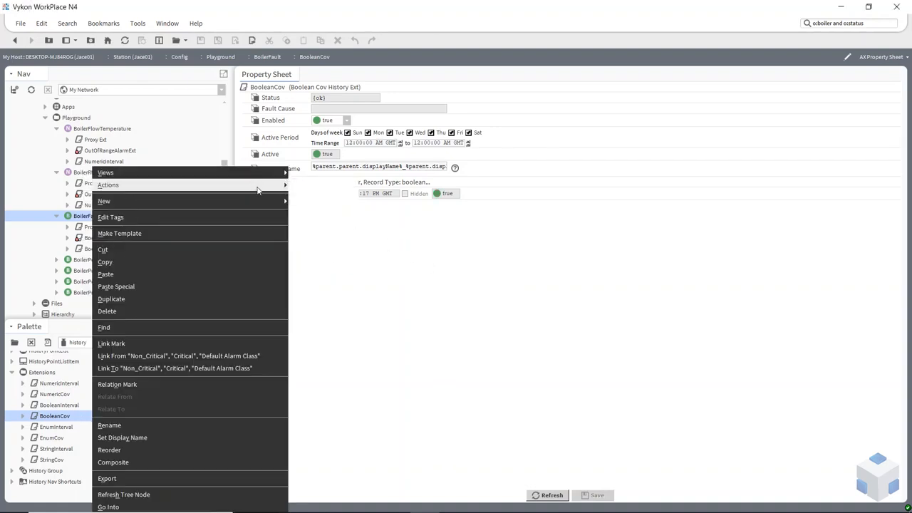
pyautogui.moveTo(258, 187)
pyautogui.click(316, 260)
pyautogui.click(437, 258)
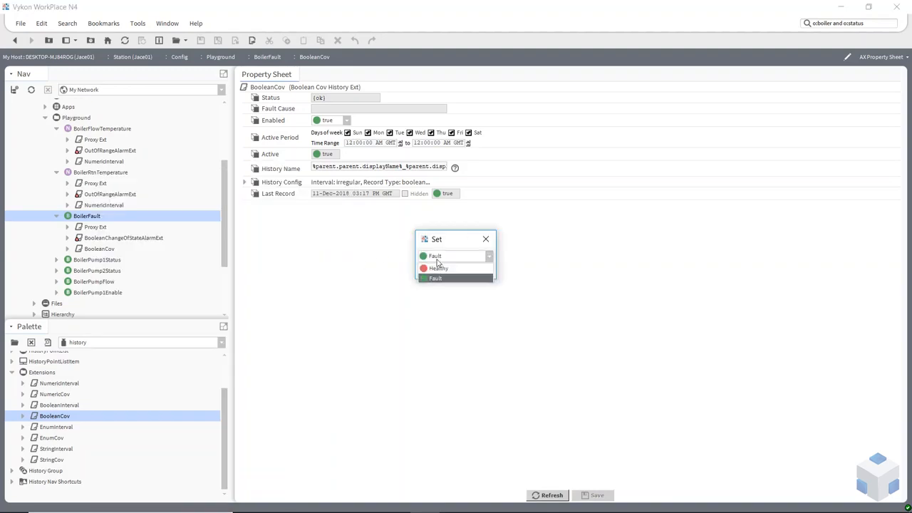
pyautogui.click(438, 269)
pyautogui.click(440, 272)
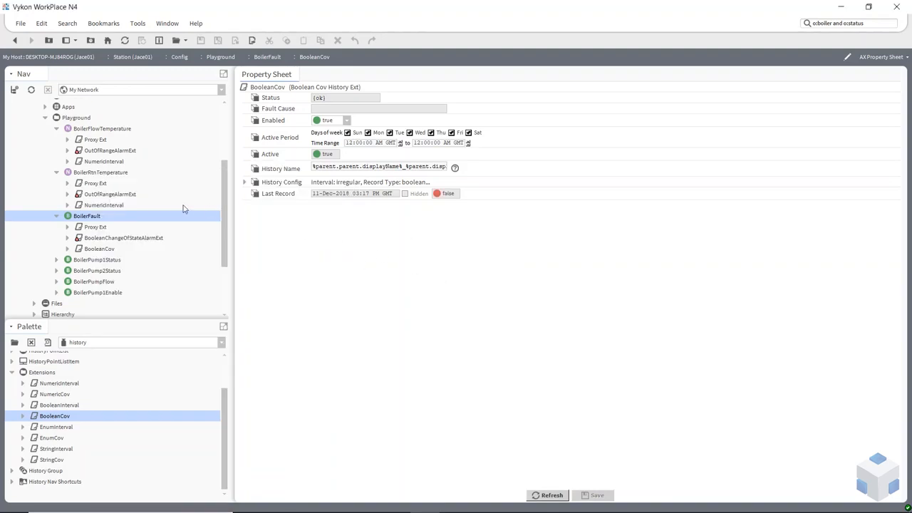
# Set the BoilerFault point's value to Fault again to log another change of value
pyautogui.rightClick(91, 218)
pyautogui.moveTo(239, 186)
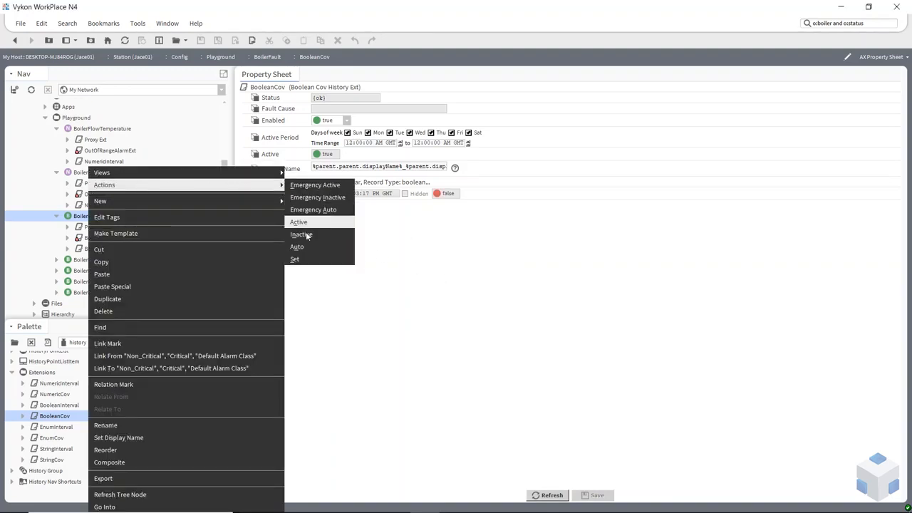
pyautogui.click(308, 260)
pyautogui.click(447, 256)
pyautogui.click(450, 277)
pyautogui.click(439, 271)
pyautogui.scroll(-3, 126, 235)
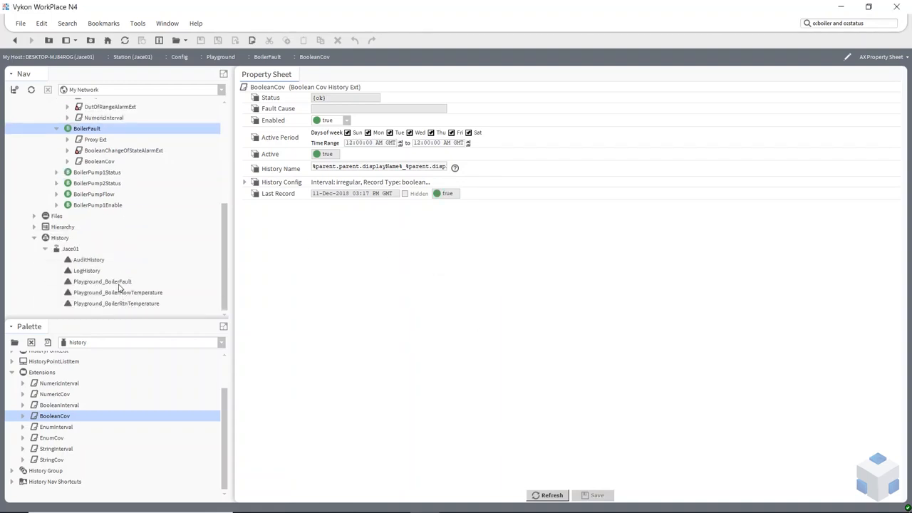
# Open the Playground_BoilerFault history chart and turn on its status colouring
pyautogui.doubleClick(120, 282)
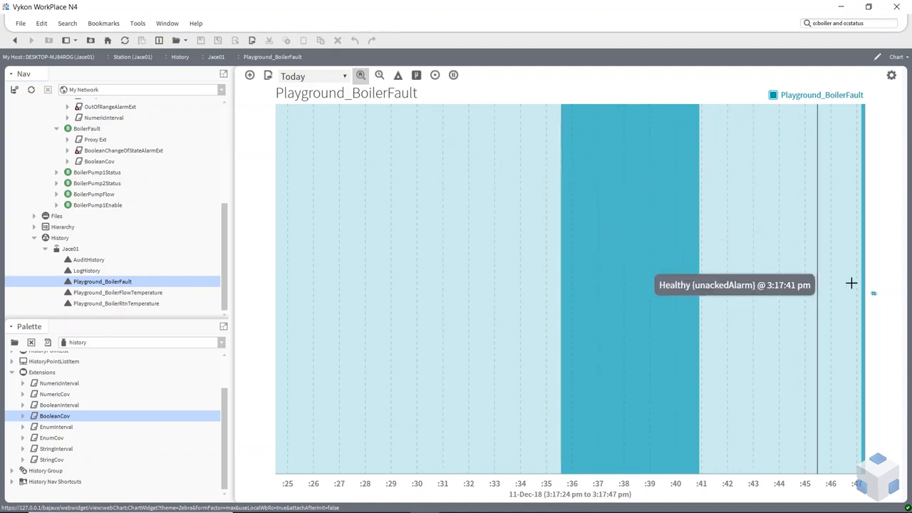
pyautogui.click(435, 75)
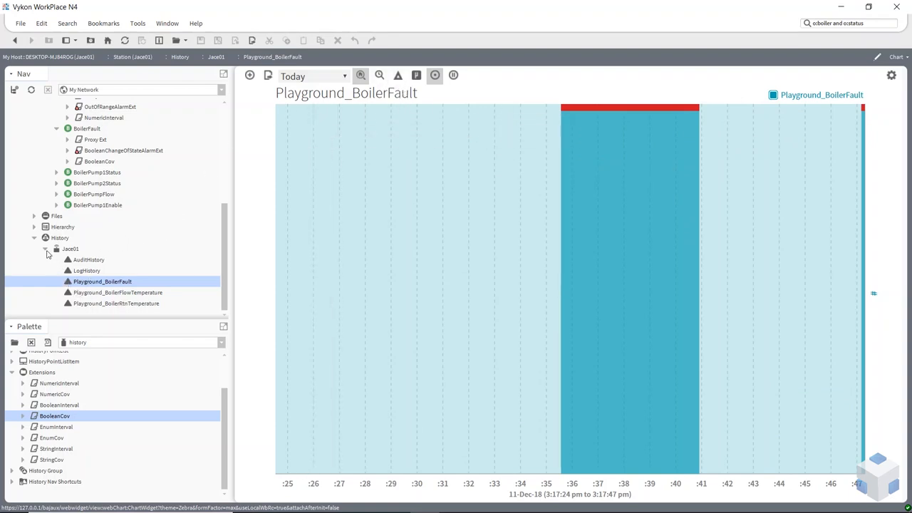
# Look at the AuditHistory and LogHistory entries under Jace01 and their AuditHistoryService and LogHistoryService under Services
pyautogui.click(87, 261)
pyautogui.click(85, 269)
pyautogui.click(84, 263)
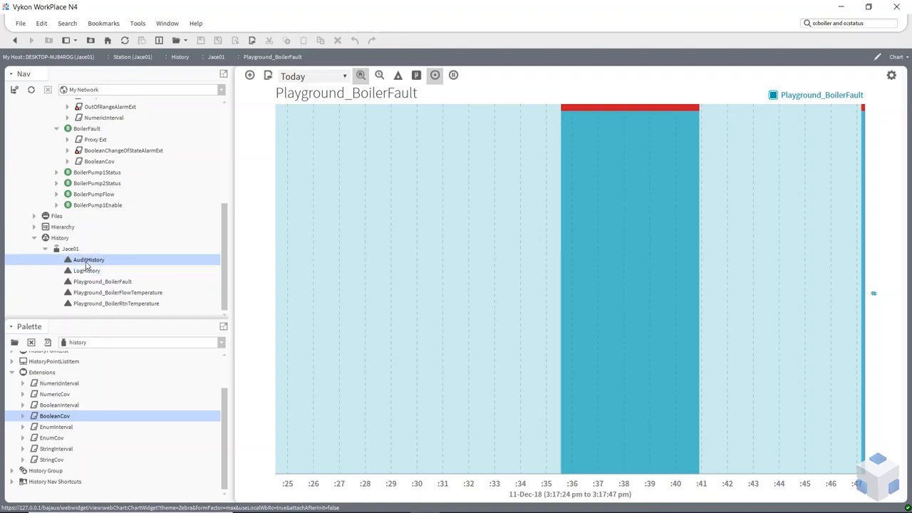
pyautogui.scroll(5, 99, 243)
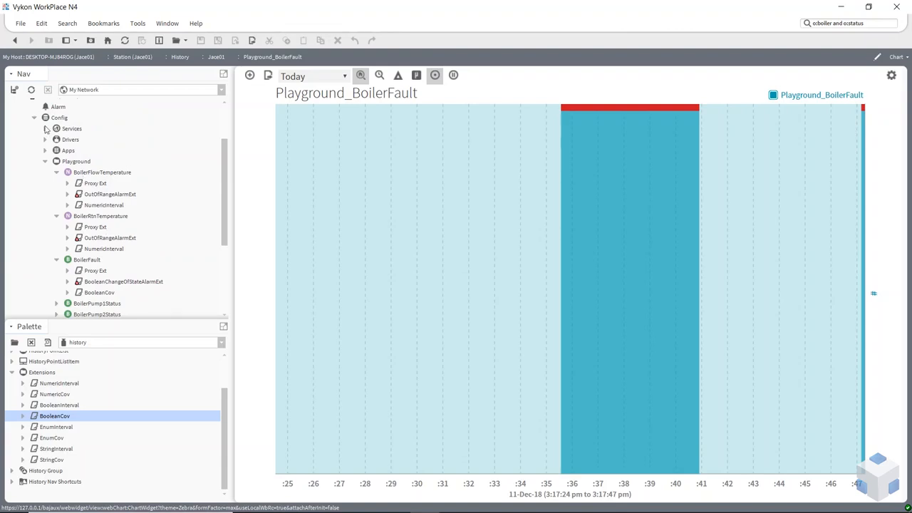
pyautogui.scroll(1, 44, 132)
pyautogui.scroll(-1, 63, 196)
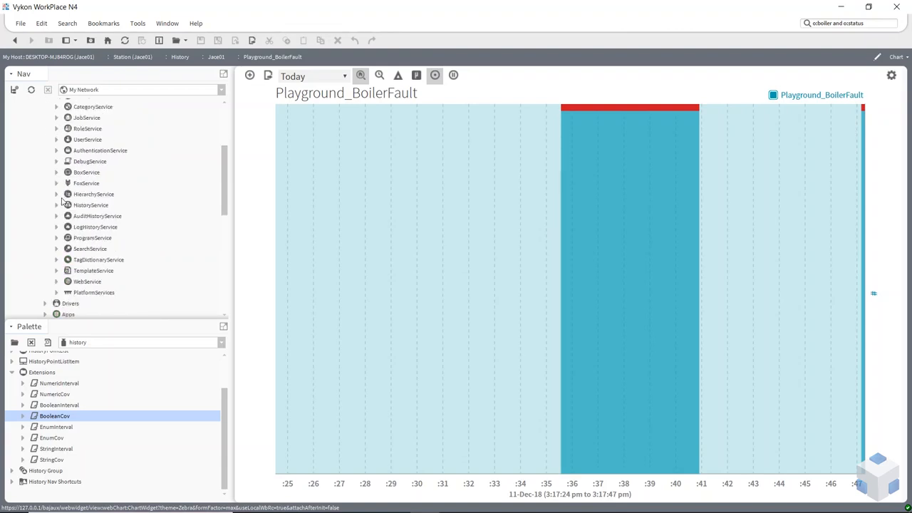
pyautogui.click(83, 217)
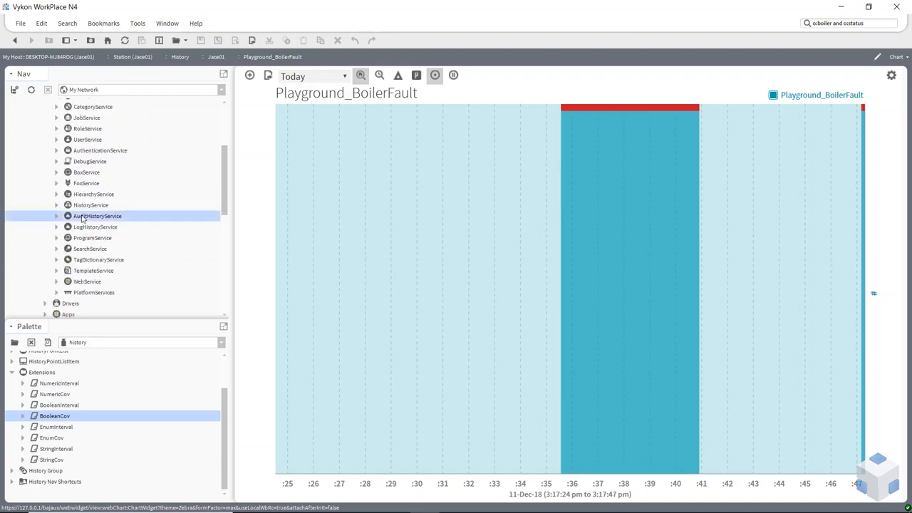
pyautogui.click(91, 228)
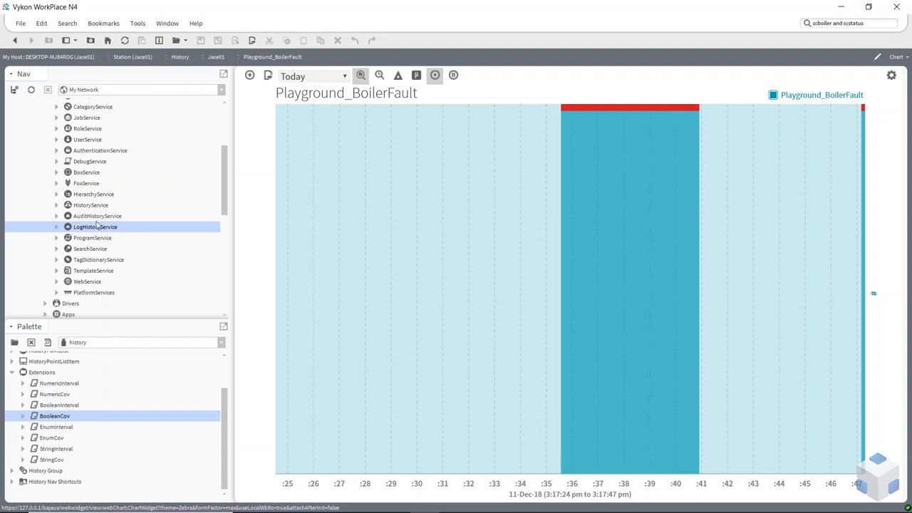
# Open the HistoryService's History Ext Manager, select all three history extensions and review the commands available for them
pyautogui.click(91, 207)
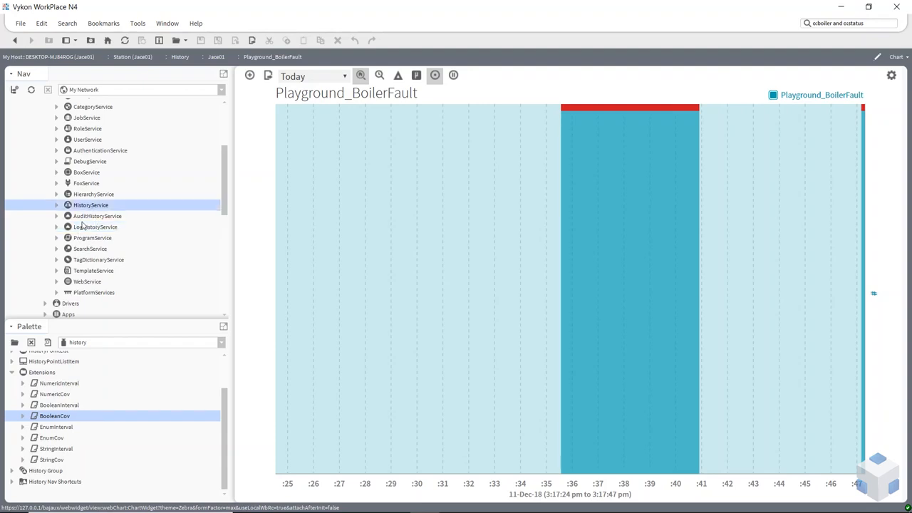
pyautogui.doubleClick(84, 206)
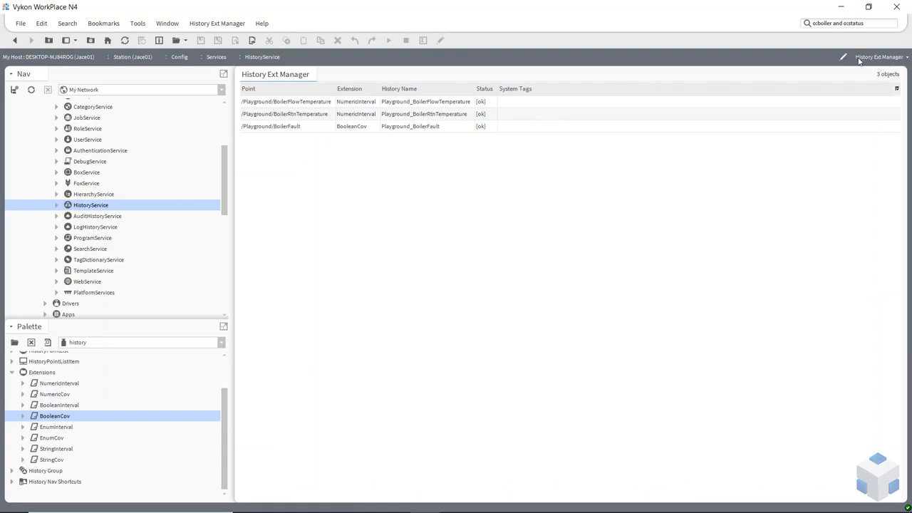
pyautogui.click(459, 107)
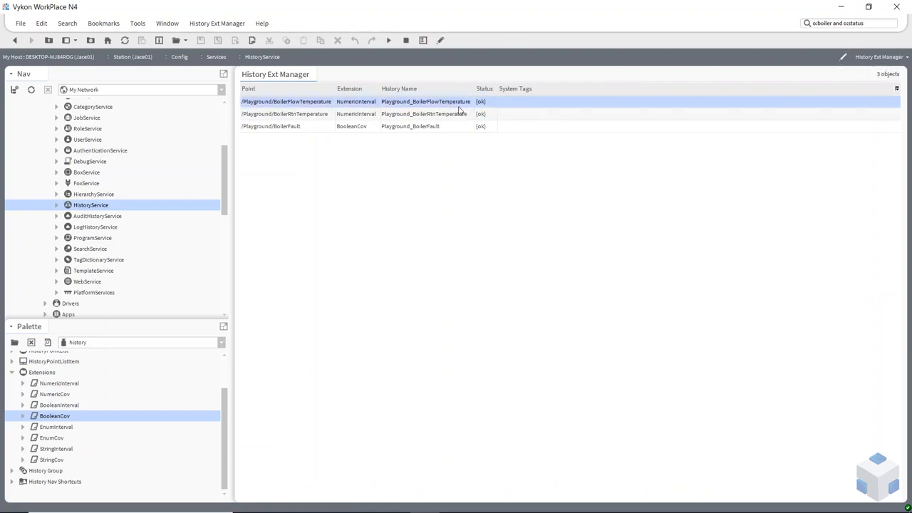
pyautogui.keyDown('shift'); pyautogui.click(460, 114); pyautogui.keyUp('shift')
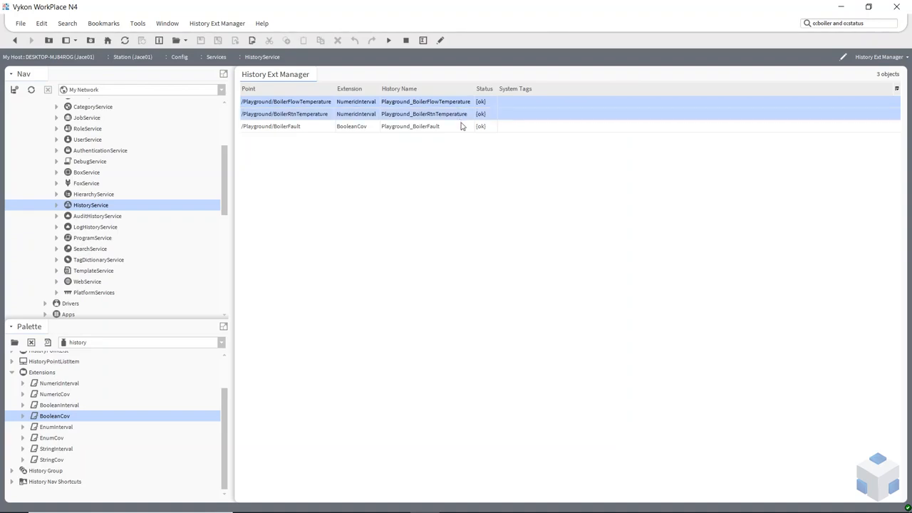
pyautogui.keyDown('shift'); pyautogui.click(460, 127); pyautogui.keyUp('shift')
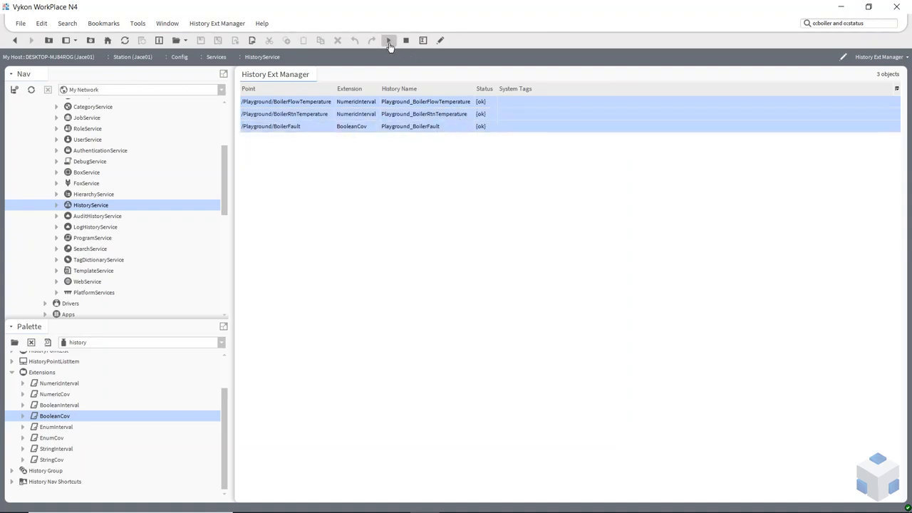
pyautogui.rightClick(447, 105)
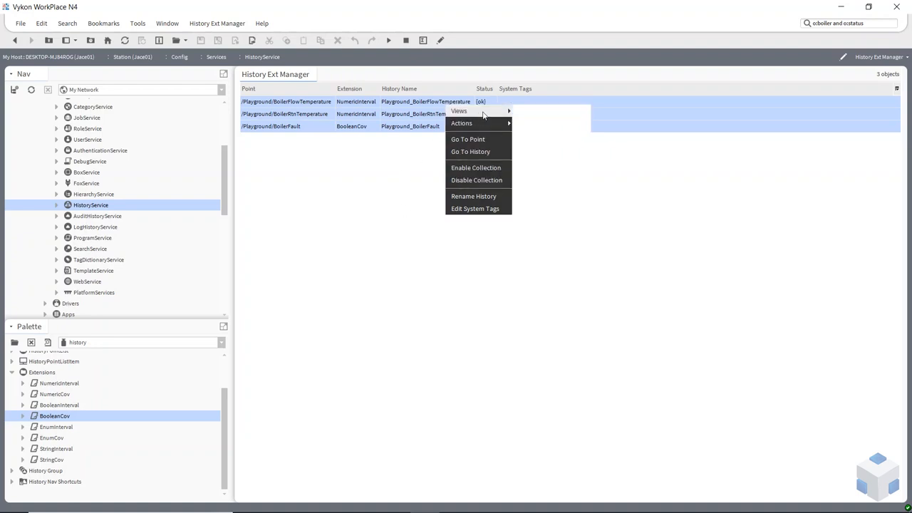
pyautogui.click(341, 156)
# Review the commands available for the BoilerRtnTemperature history extension alone
pyautogui.click(313, 117)
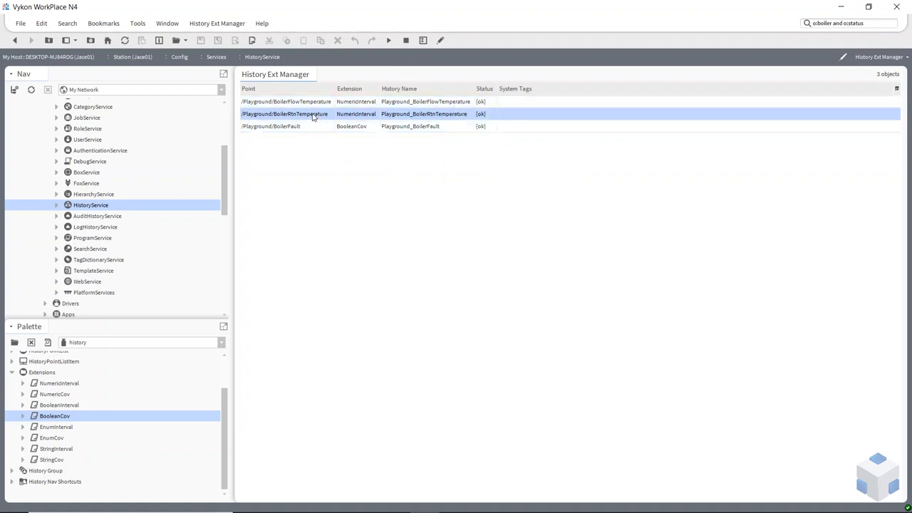
pyautogui.rightClick(313, 117)
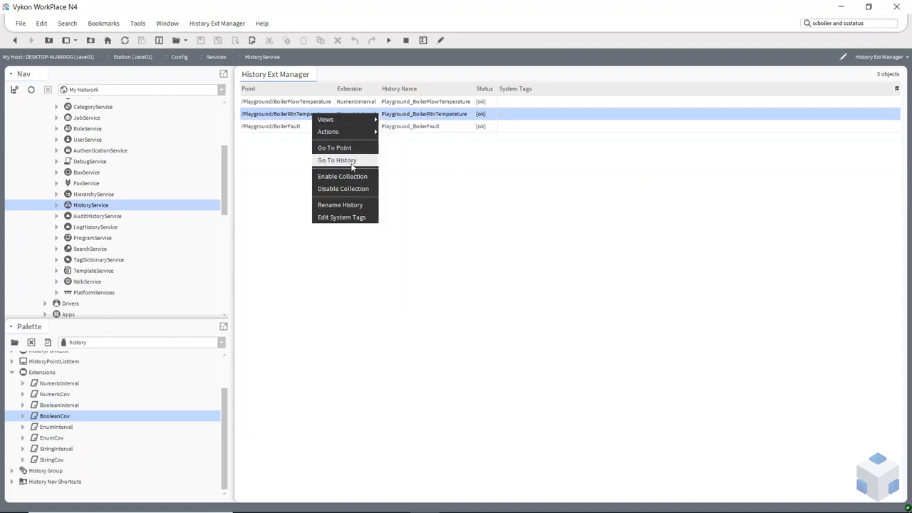
pyautogui.click(493, 182)
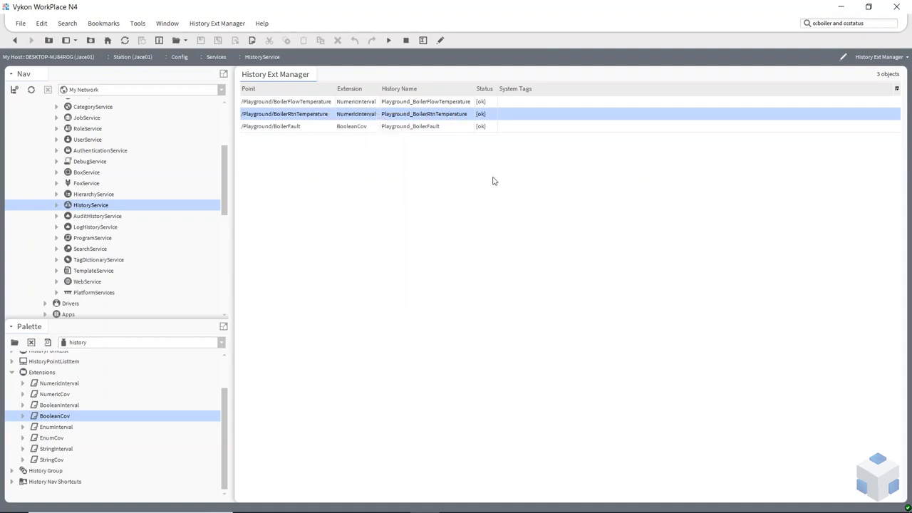
# Open the AX Property Sheet of the HistoryService
pyautogui.scroll(1, 84, 232)
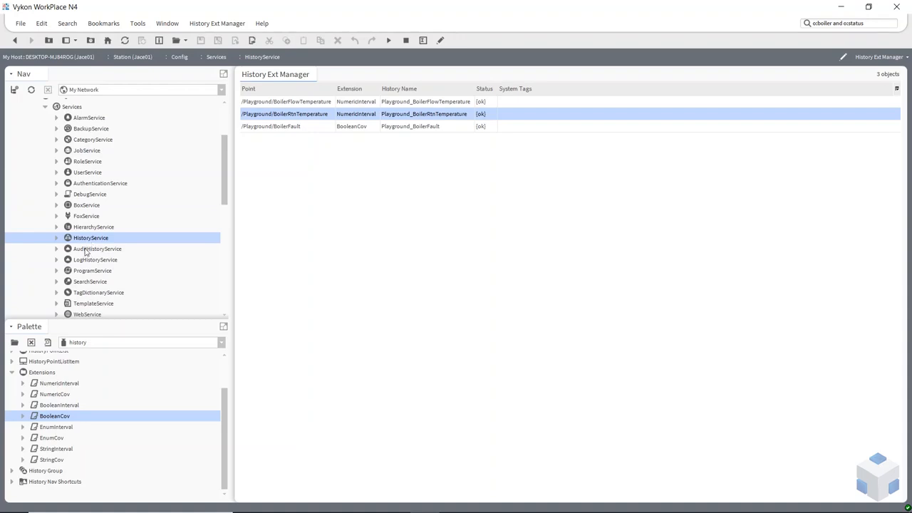
pyautogui.rightClick(90, 239)
pyautogui.press('Escape')
pyautogui.rightClick(90, 240)
pyautogui.moveTo(107, 172)
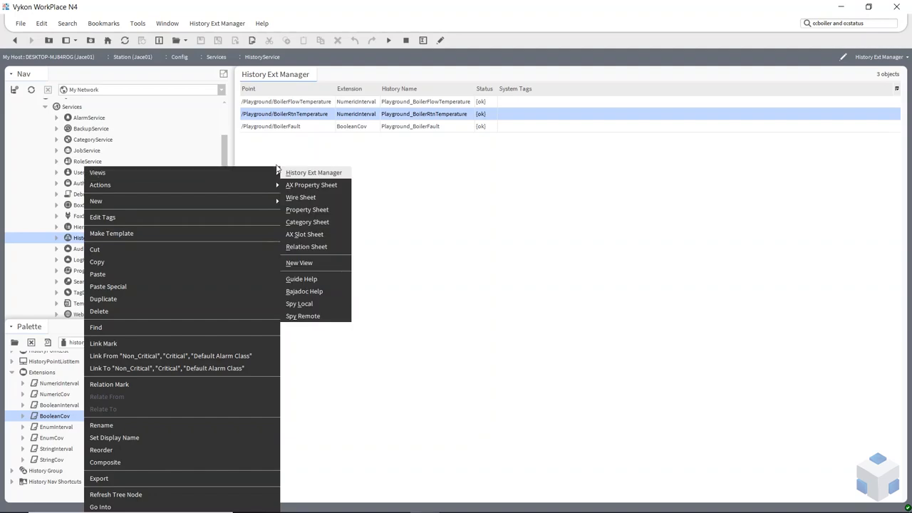
pyautogui.click(303, 185)
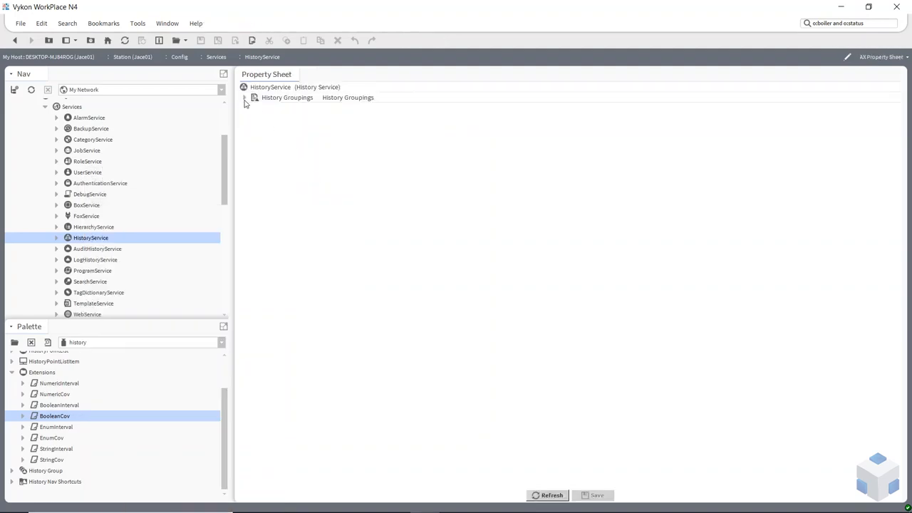
# Open the AuditHistoryService's AX Property Sheet and inspect its Last Record details and History Config capacity
pyautogui.rightClick(91, 249)
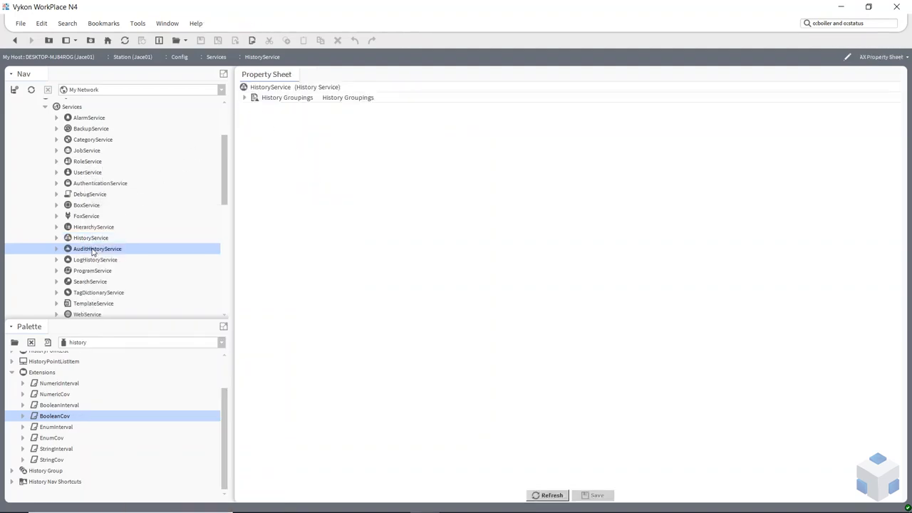
pyautogui.moveTo(274, 173)
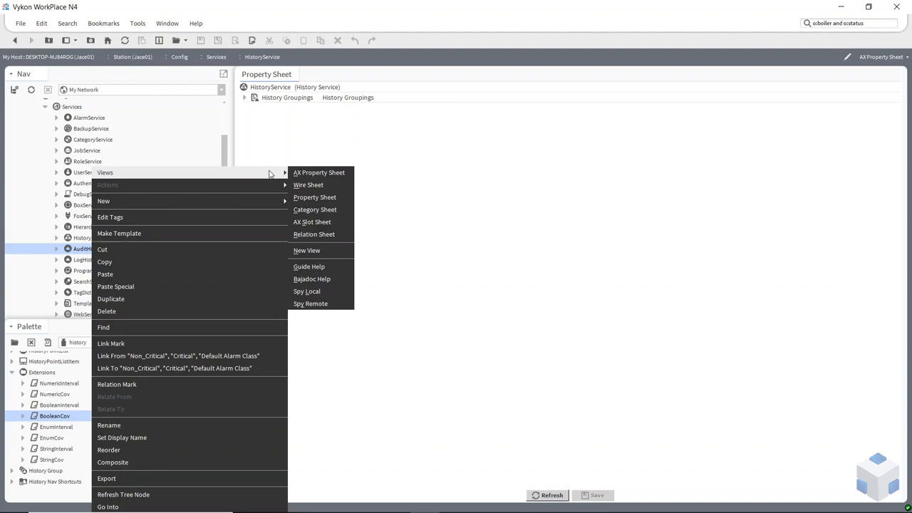
pyautogui.click(302, 174)
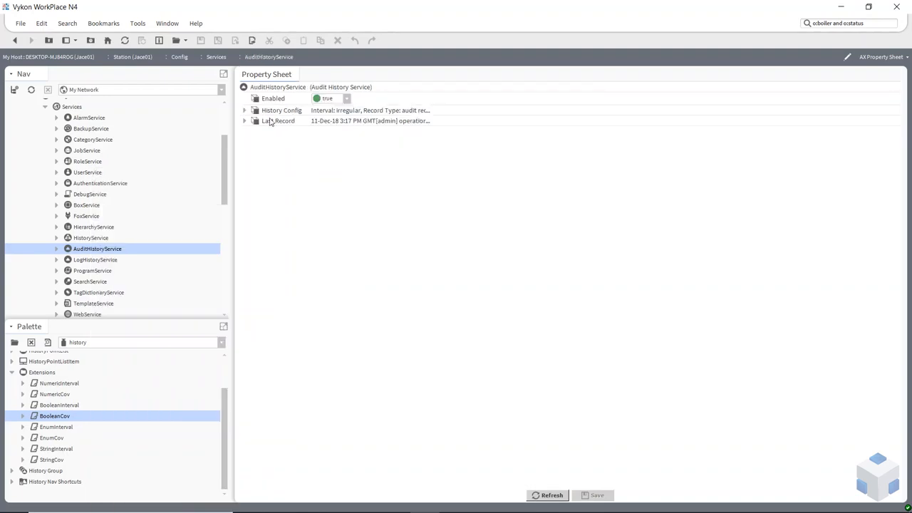
pyautogui.click(245, 122)
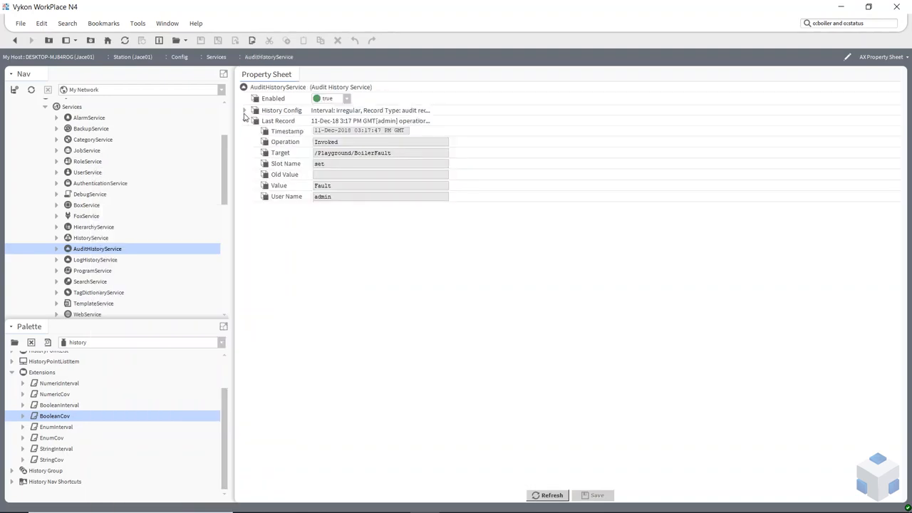
pyautogui.click(244, 110)
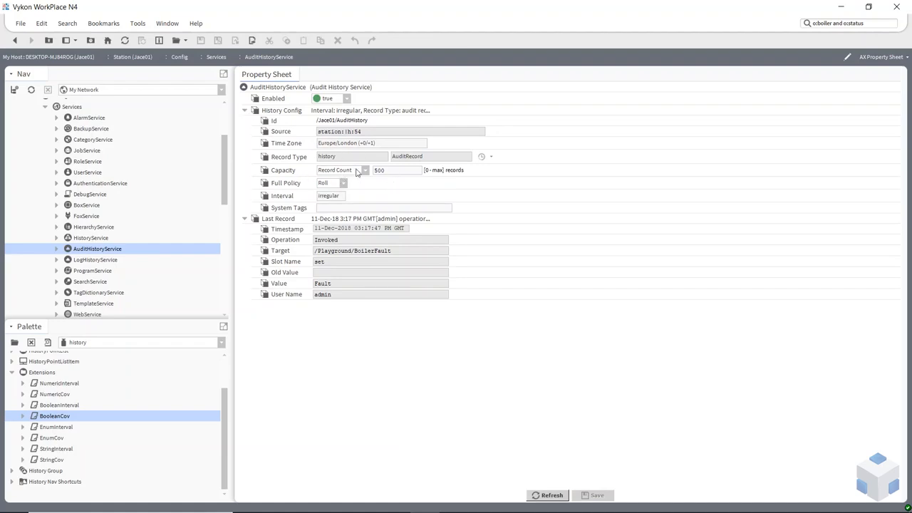
pyautogui.click(243, 219)
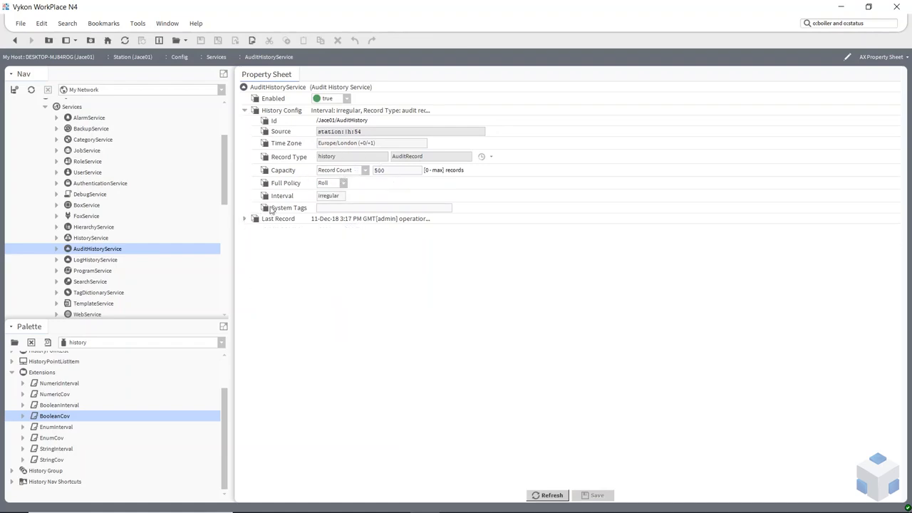
pyautogui.doubleClick(403, 171)
# Open the LogHistoryService's property sheet to compare its History Config with the AuditHistoryService's
pyautogui.click(89, 261)
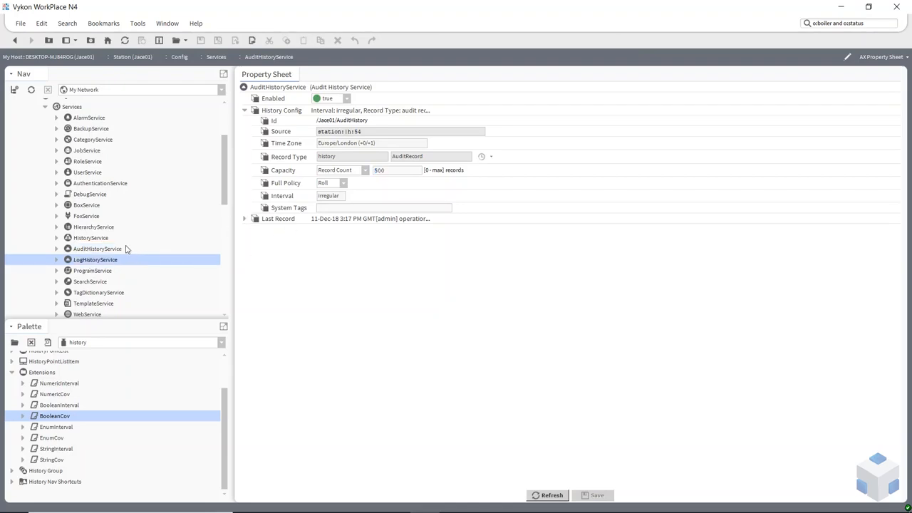
pyautogui.click(97, 249)
pyautogui.click(91, 261)
pyautogui.click(96, 251)
pyautogui.click(90, 261)
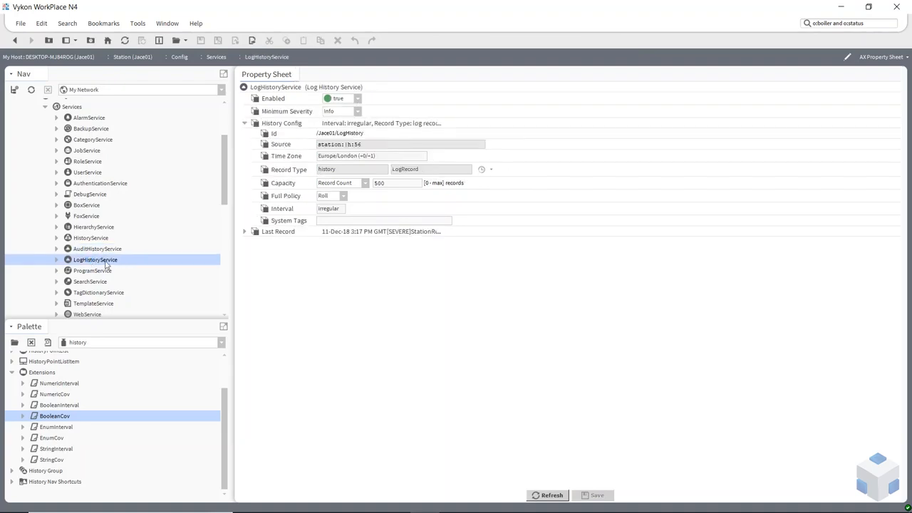
# Open the BoilerFlowTemperature point's NumericInterval extension and examine the record capacity in its History Config
pyautogui.scroll(-2, 139, 256)
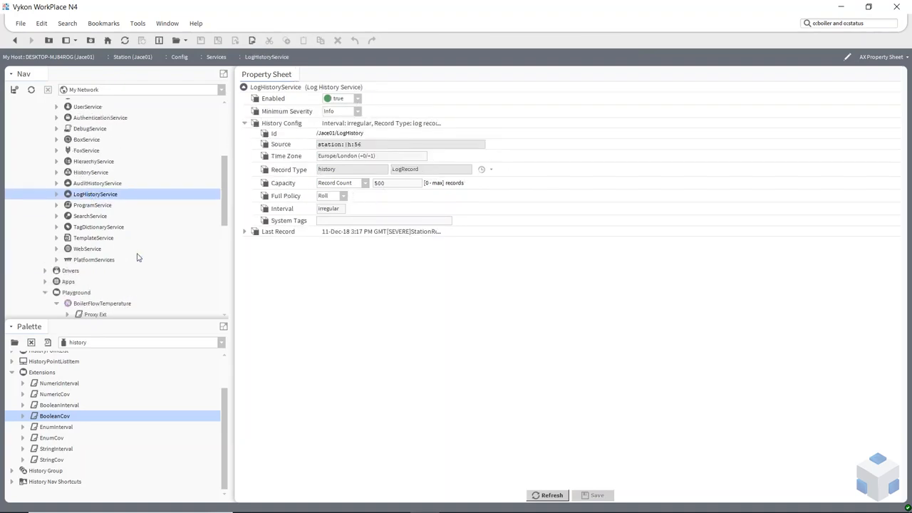
pyautogui.scroll(-5, 138, 256)
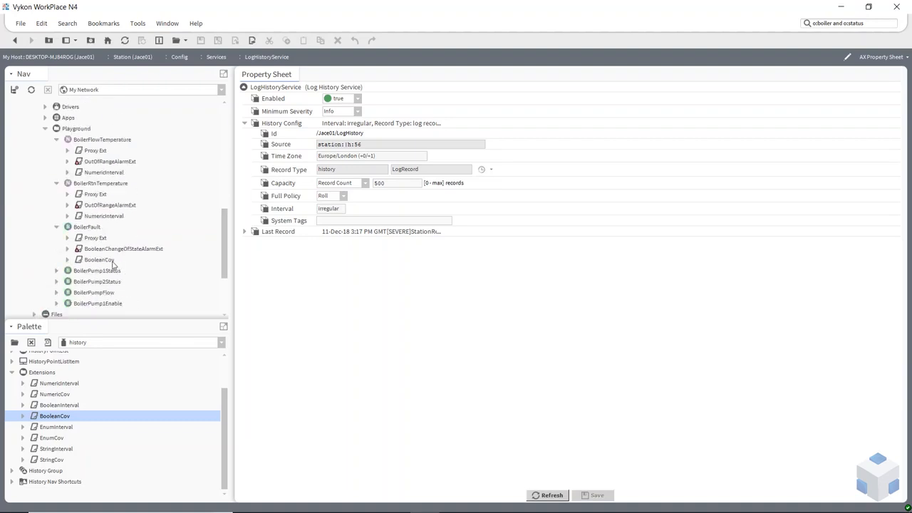
pyautogui.doubleClick(101, 174)
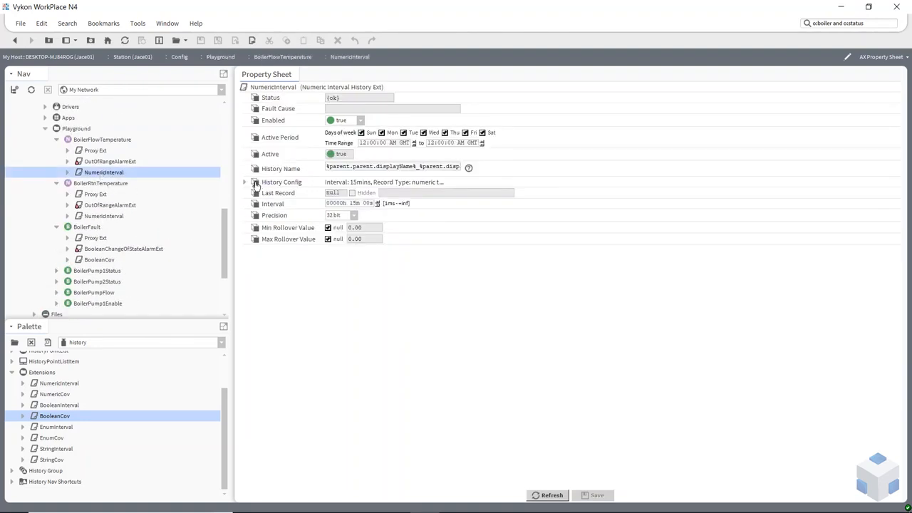
pyautogui.click(244, 183)
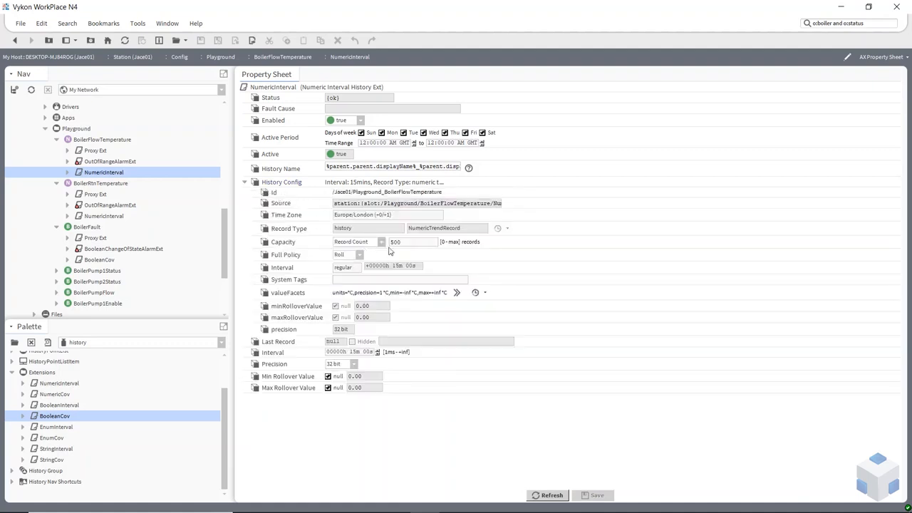
pyautogui.doubleClick(406, 244)
# Collapse the BoilerFlowTemperature, BoilerRtnTemperature and BoilerFault points in the Playground folder
pyautogui.click(56, 141)
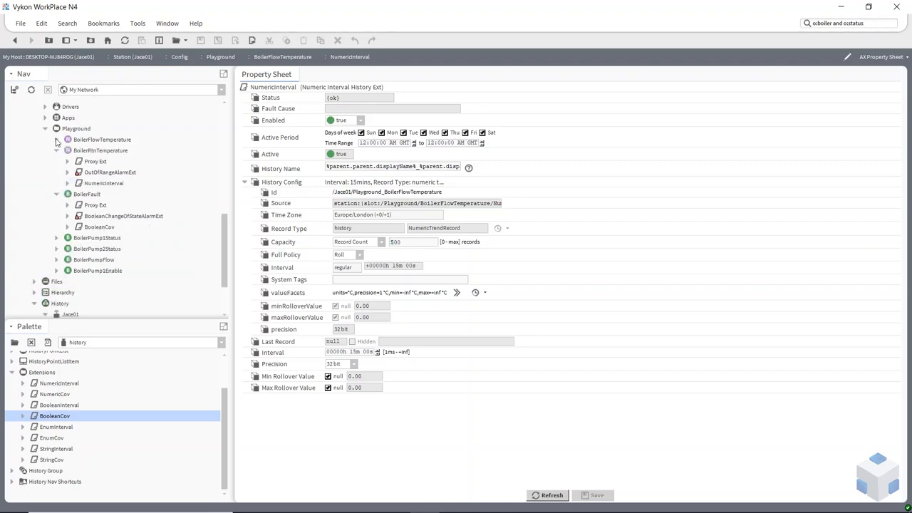
pyautogui.click(57, 152)
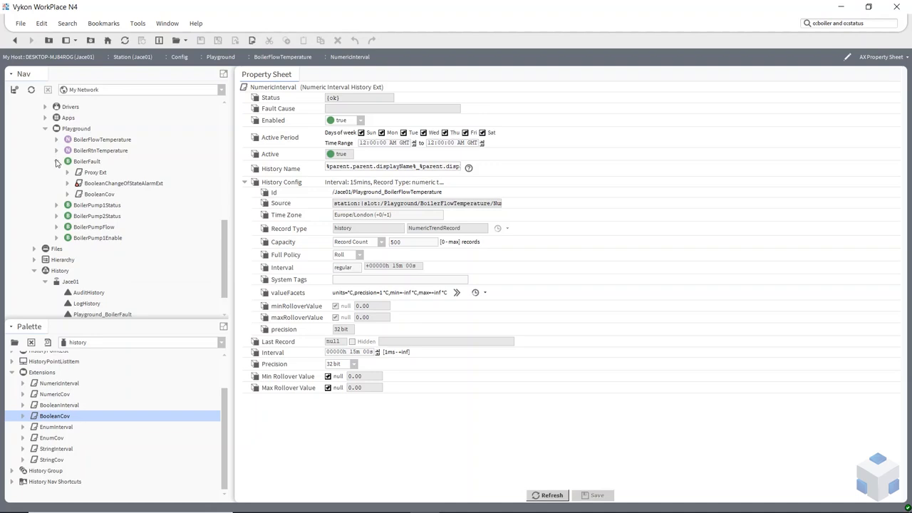
pyautogui.click(57, 162)
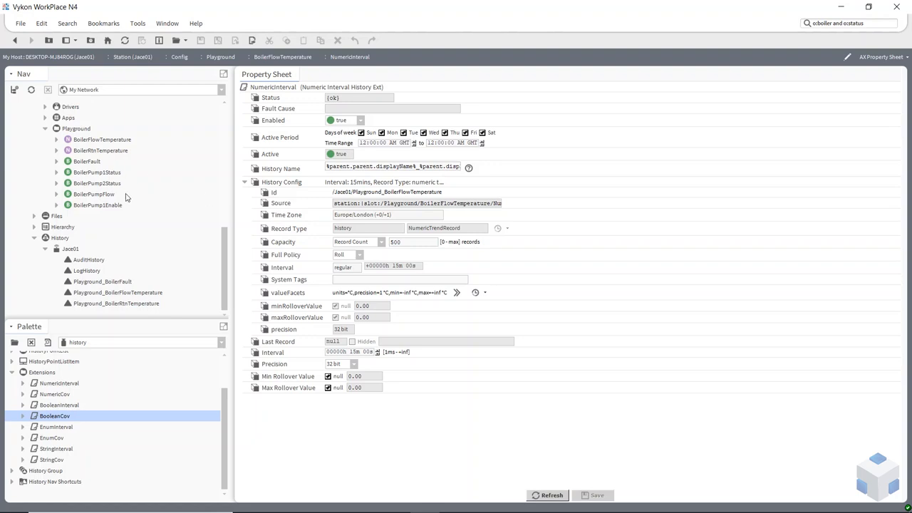
# Set the History Config Capacity of BoilerFlowTemperature's NumericInterval extension to Unlimited
pyautogui.click(360, 258)
pyautogui.click(360, 266)
pyautogui.click(382, 243)
pyautogui.click(362, 258)
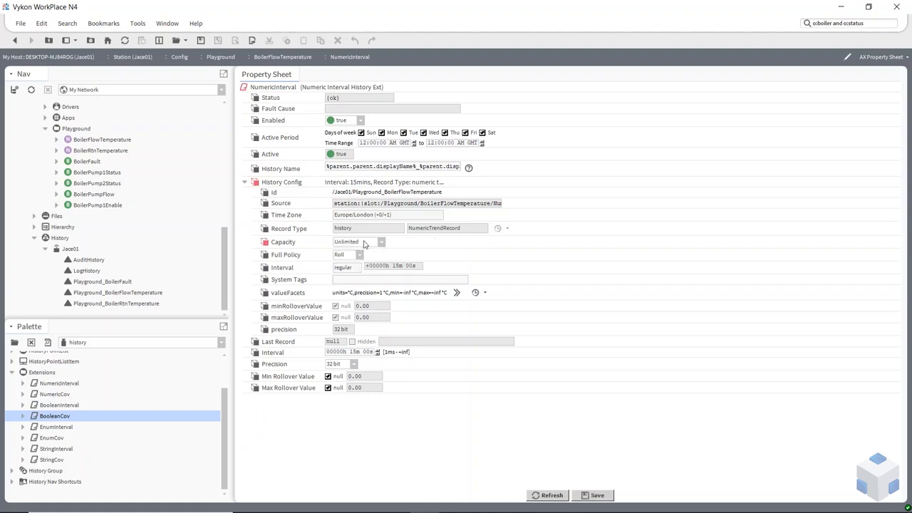
# Set the History Config Capacity of BoilerFlowTemperature's NumericInterval extension to Record Count with 500 records
pyautogui.click(382, 243)
pyautogui.click(368, 263)
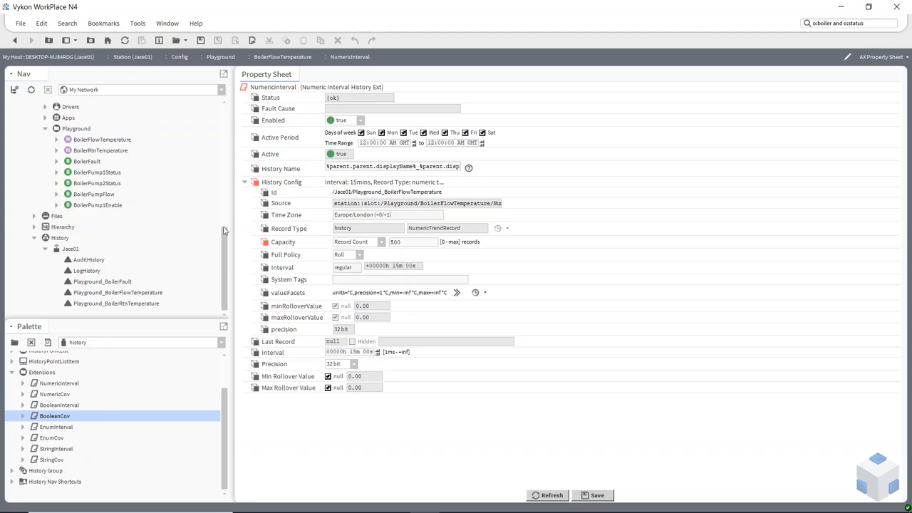
# Collapse the Playground folder and keep the station's History branch expanded to list the Jace01 histories
pyautogui.click(46, 130)
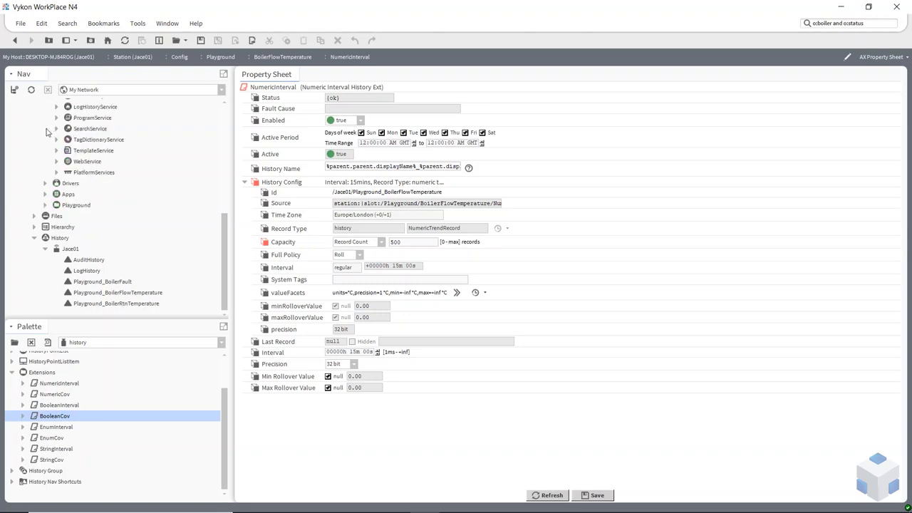
pyautogui.click(37, 239)
pyautogui.scroll(8, 55, 240)
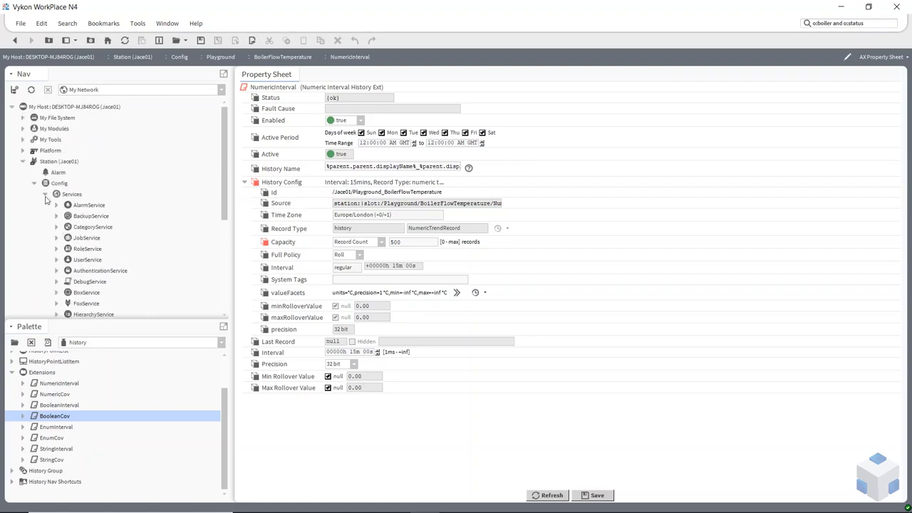
pyautogui.scroll(-2, 92, 263)
pyautogui.scroll(-3, 97, 261)
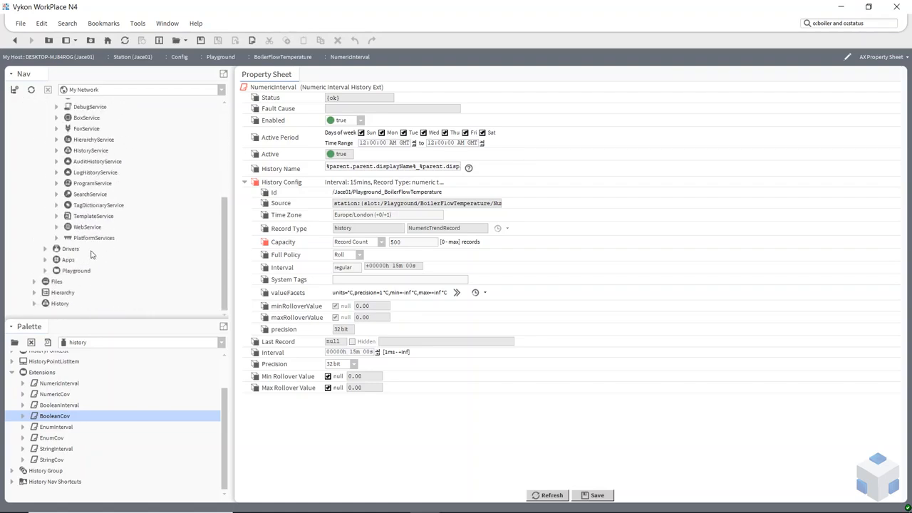
pyautogui.click(34, 304)
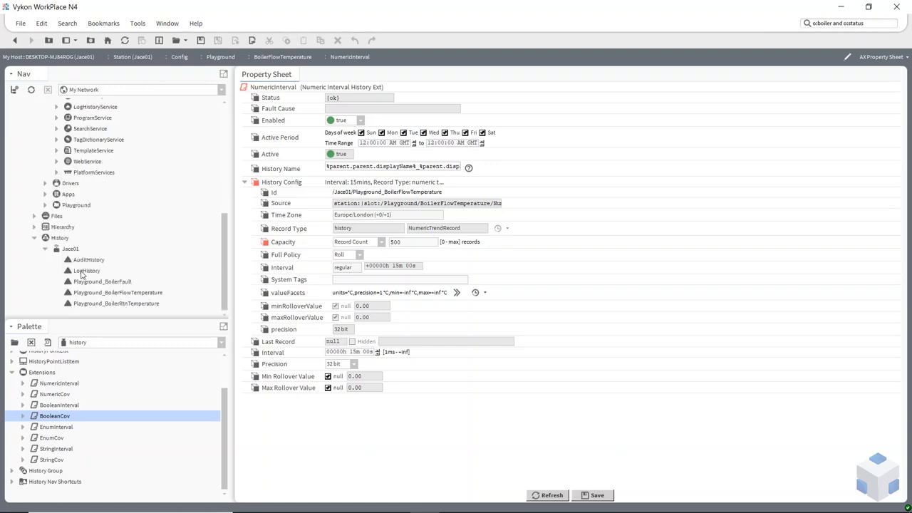
# Open the AX Database Maintenance view for the station's History space
pyautogui.click(66, 253)
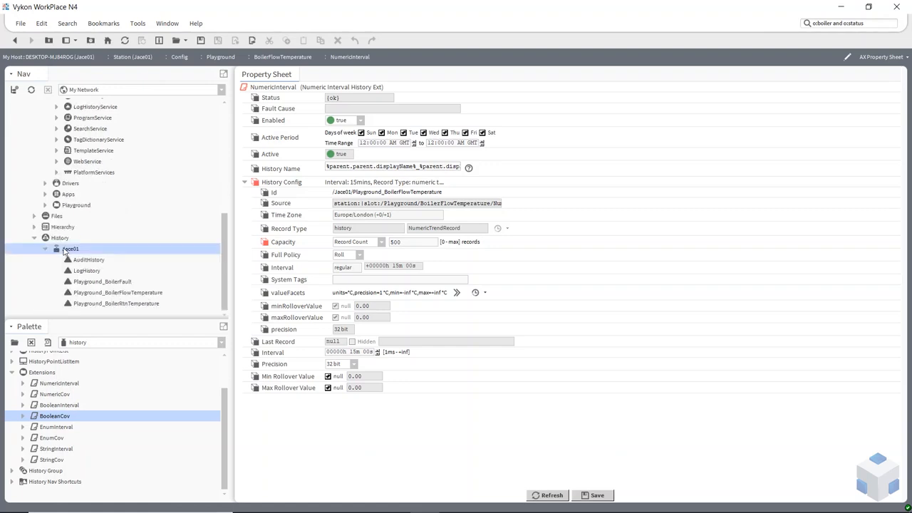
pyautogui.click(64, 240)
pyautogui.rightClick(67, 238)
pyautogui.moveTo(82, 245)
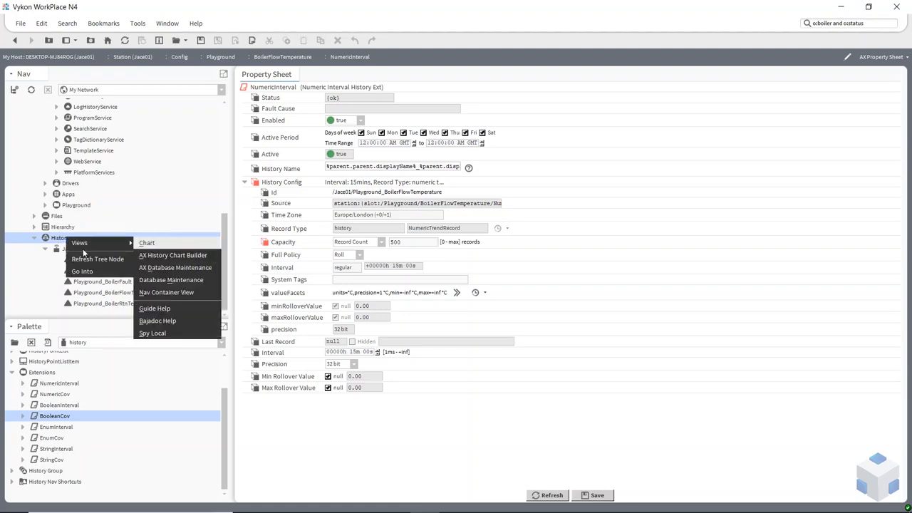
pyautogui.click(169, 268)
pyautogui.click(414, 273)
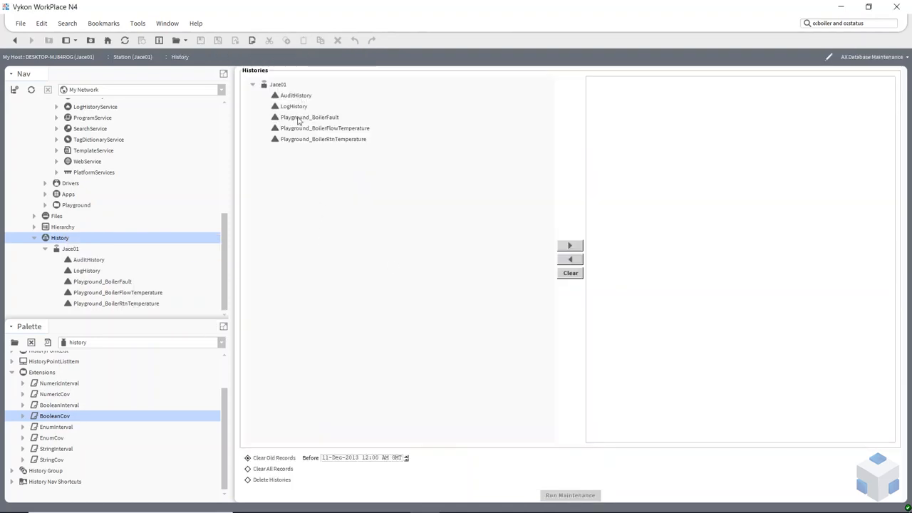
# Run maintenance with Clear All Records on the Playground_BoilerFault history and accept the record removal
pyautogui.click(299, 119)
pyautogui.click(570, 247)
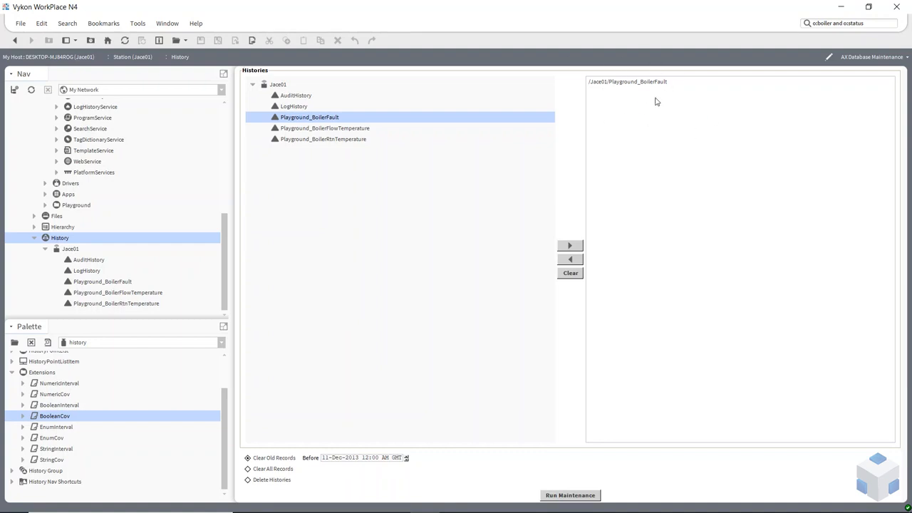
pyautogui.click(286, 469)
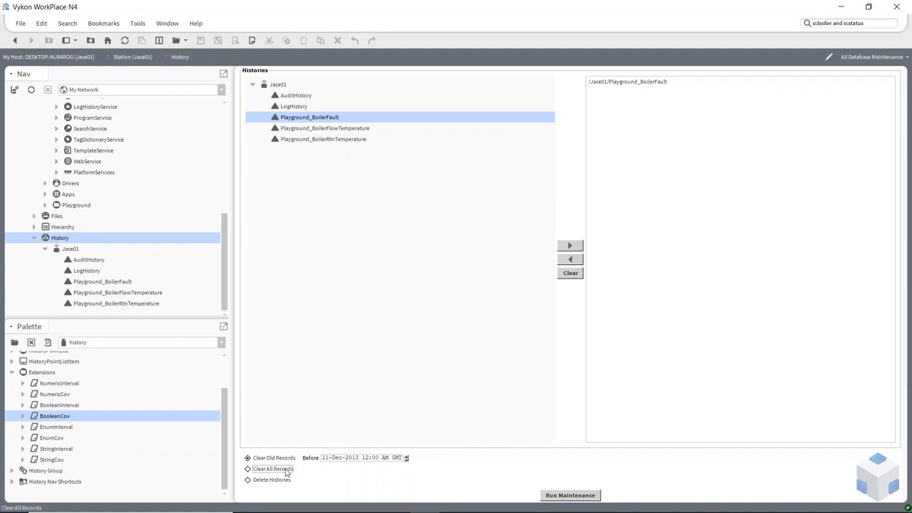
pyautogui.click(568, 497)
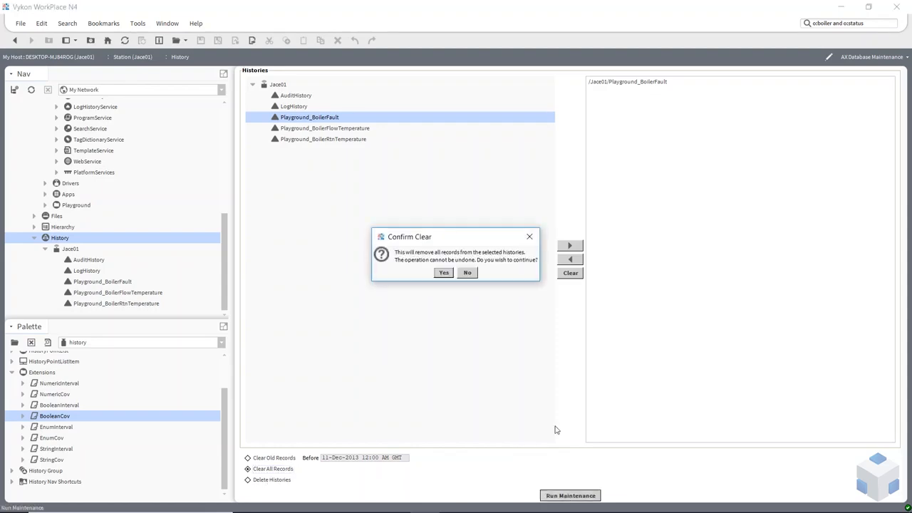
pyautogui.click(443, 273)
pyautogui.click(456, 273)
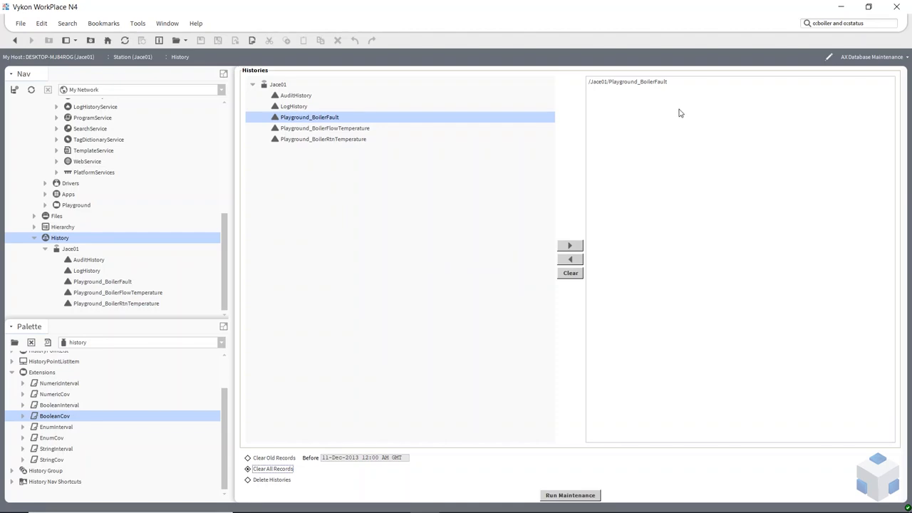
# Deselect the Playground_BoilerFault history and collapse the station's History branch in the navigation tree
pyautogui.click(339, 278)
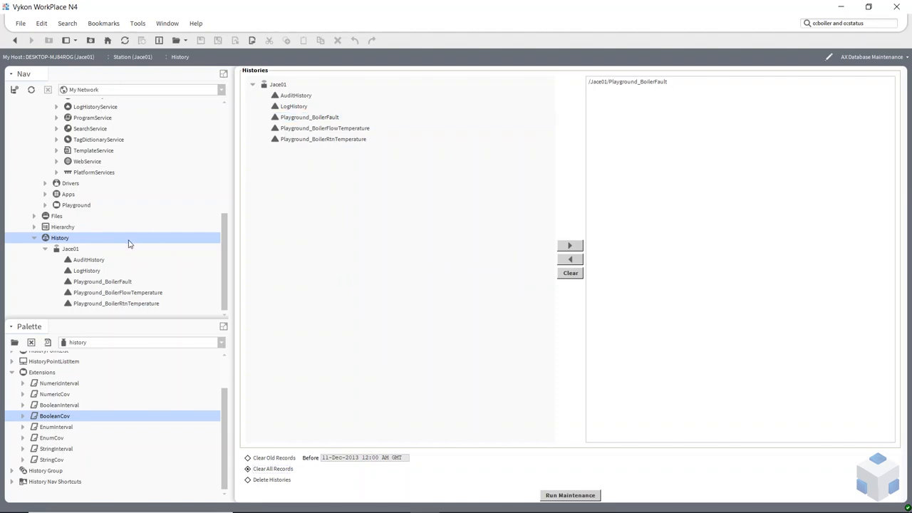
pyautogui.scroll(10, 42, 235)
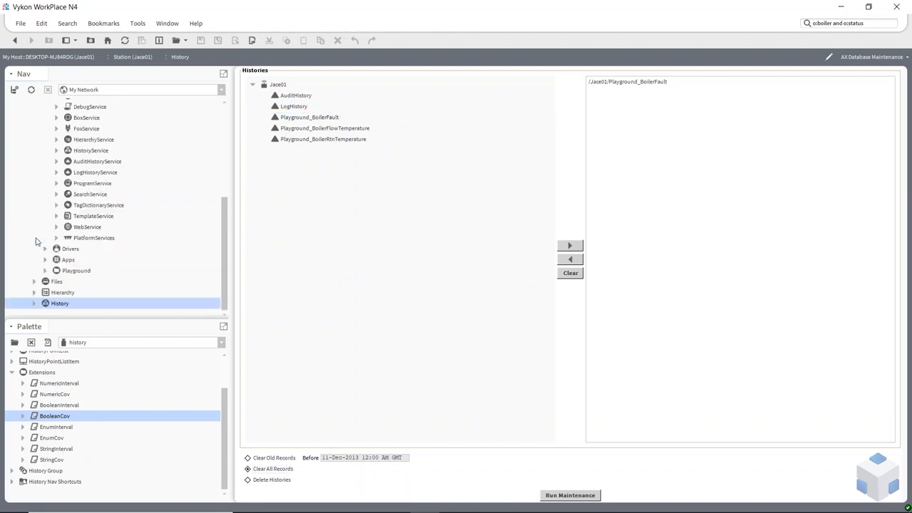